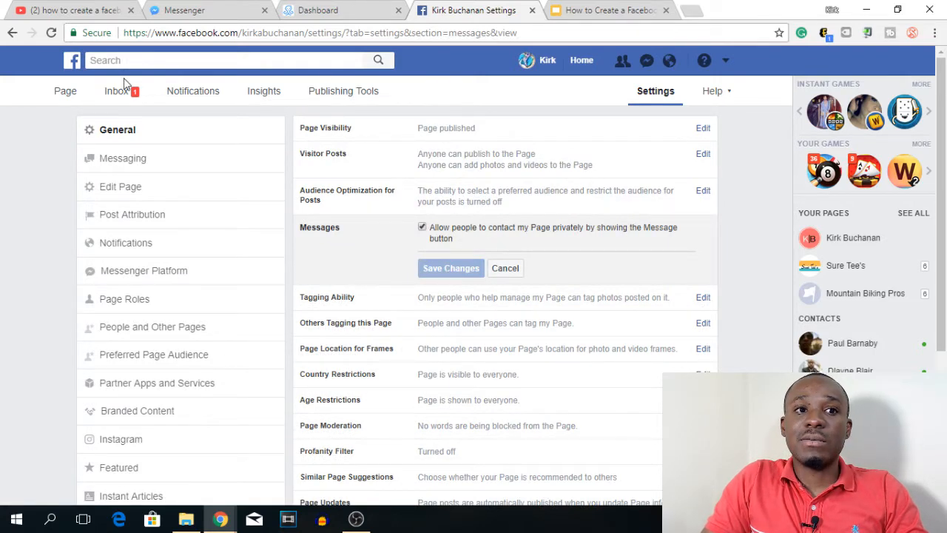
Return to the Facebook Page's home, and in the other browser window open ManyChat's sign-in page through Get Started Free
click(68, 98)
mouse_move(220, 519)
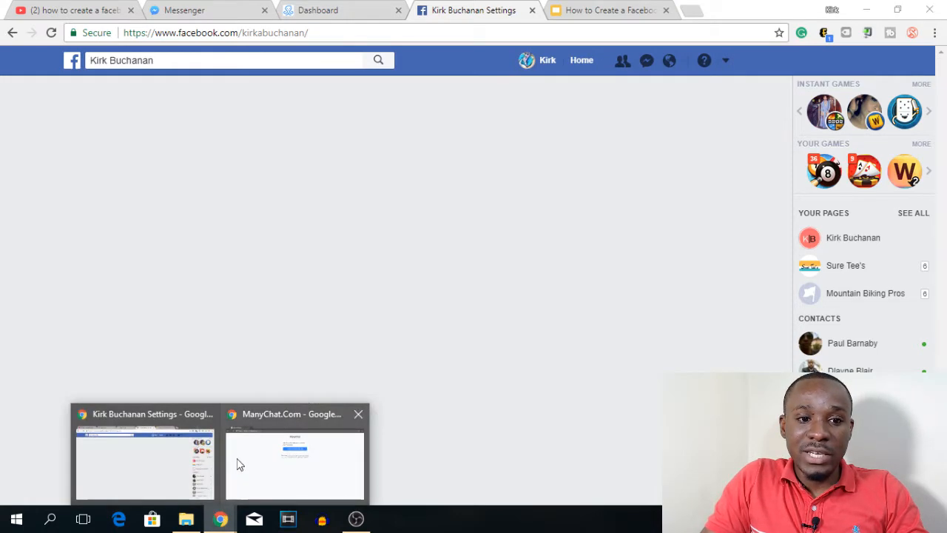
click(259, 467)
click(12, 32)
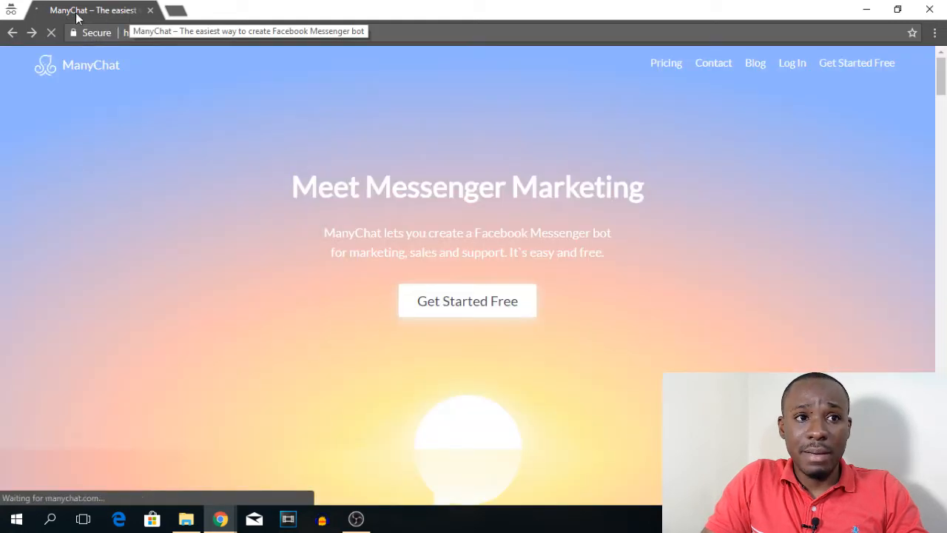
click(231, 35)
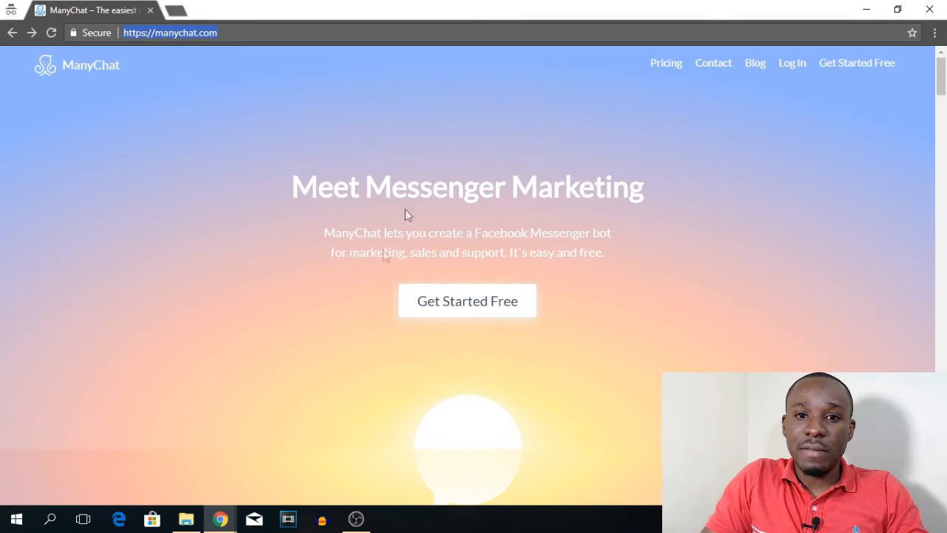
click(479, 312)
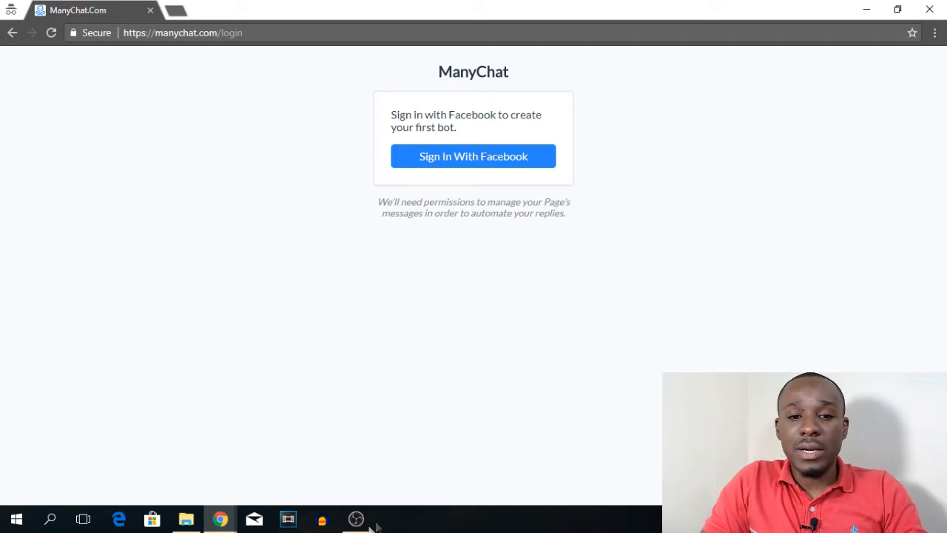
Switch back to the window with the CraziiSocks ManyChat dashboard and view the list of connected pages
mouse_move(228, 525)
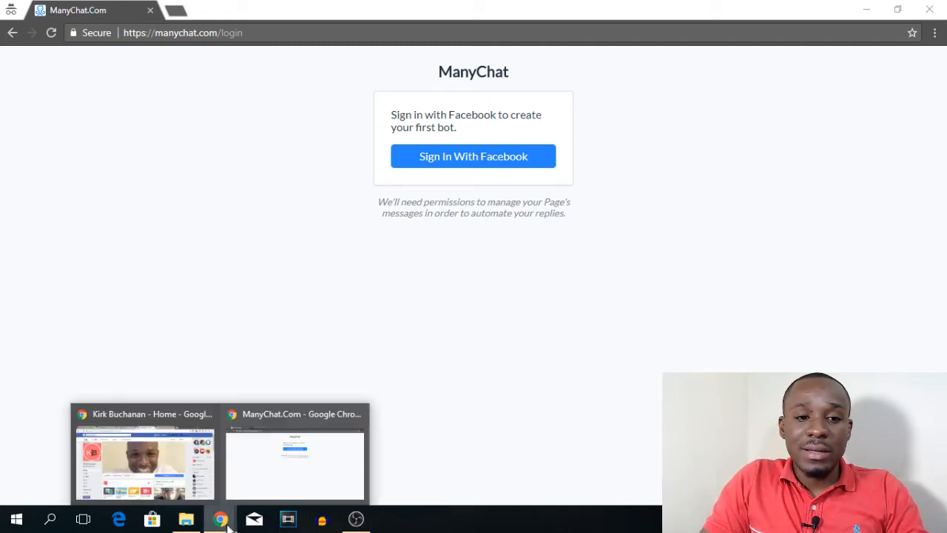
click(145, 455)
click(340, 8)
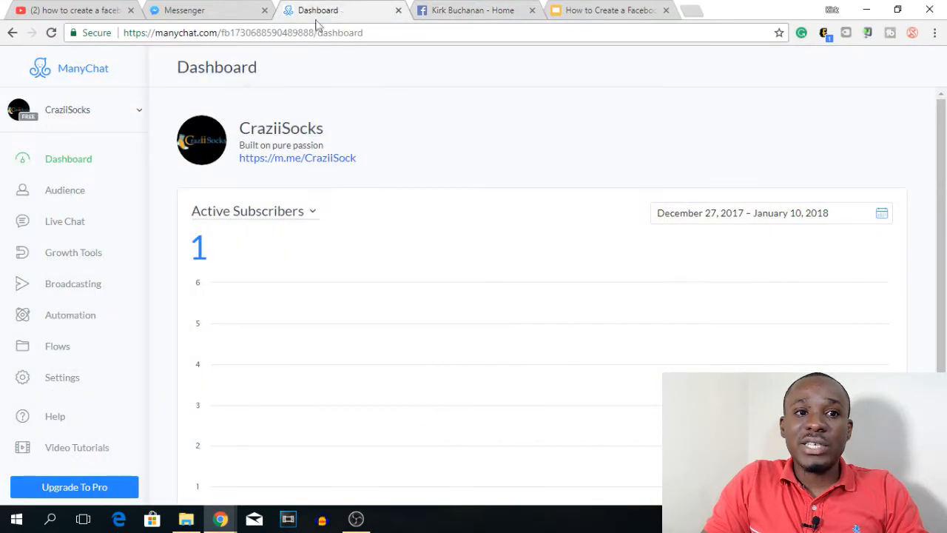
click(140, 115)
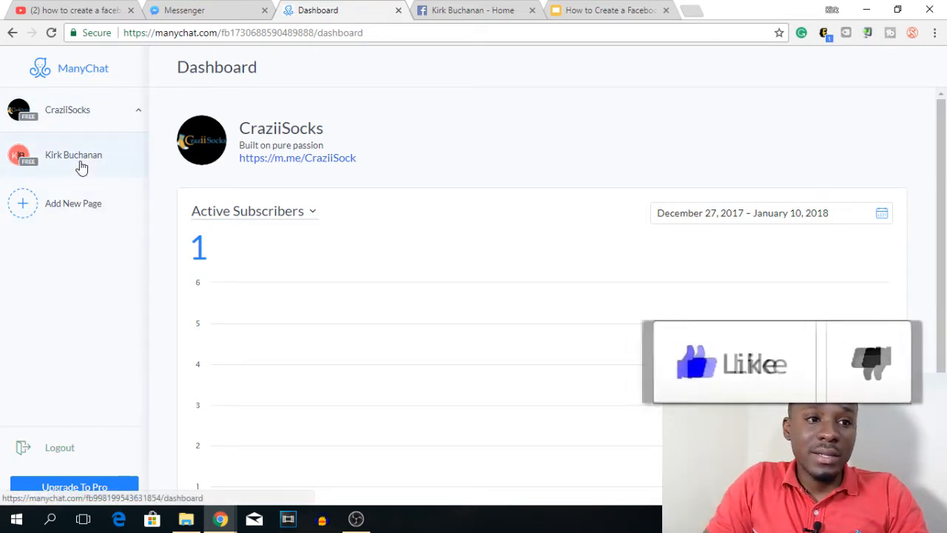
click(112, 114)
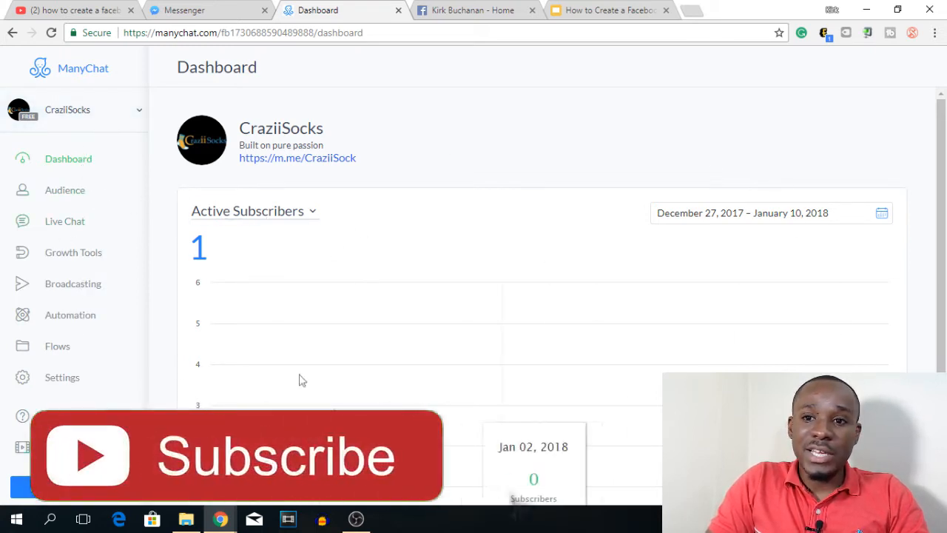
Look over the subscriber statistics on the dashboard, the Audience list and the Live Chat section
scroll(375, 311, down, 3)
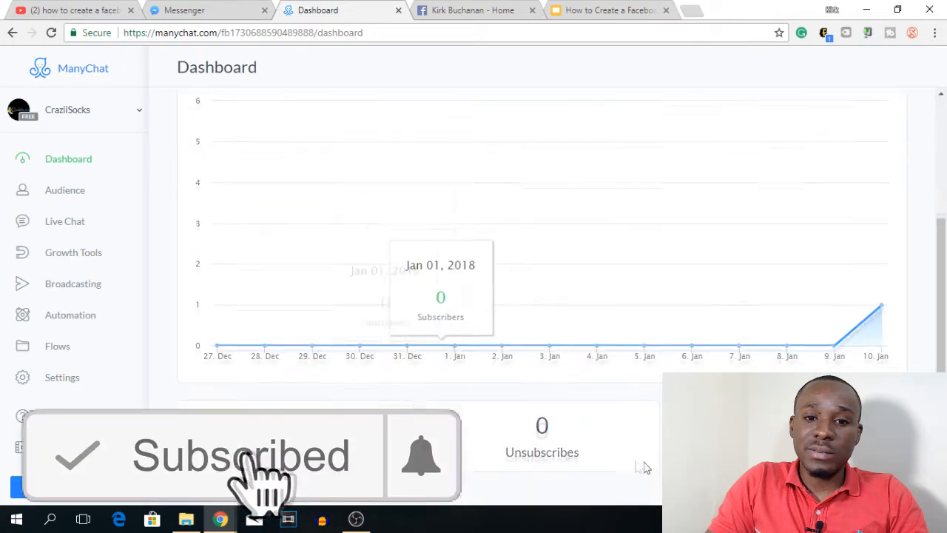
click(65, 192)
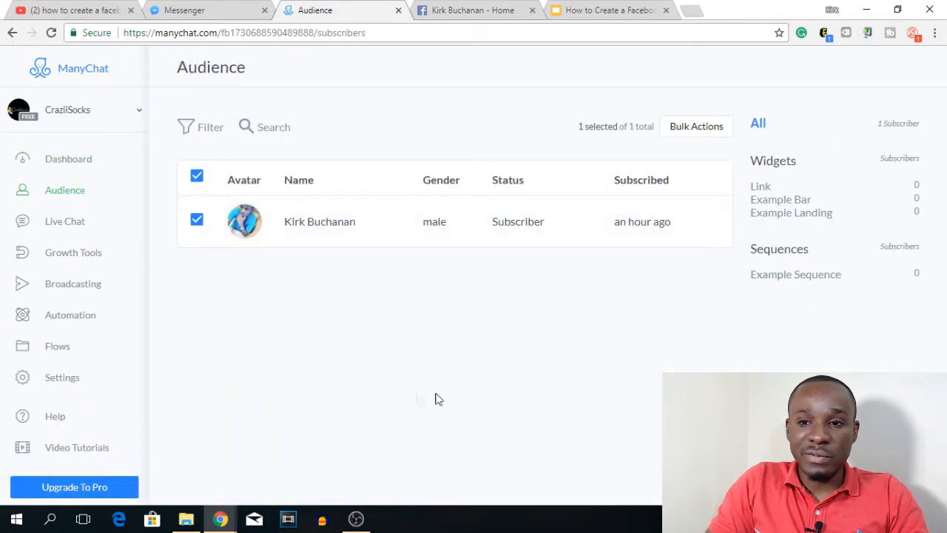
click(64, 228)
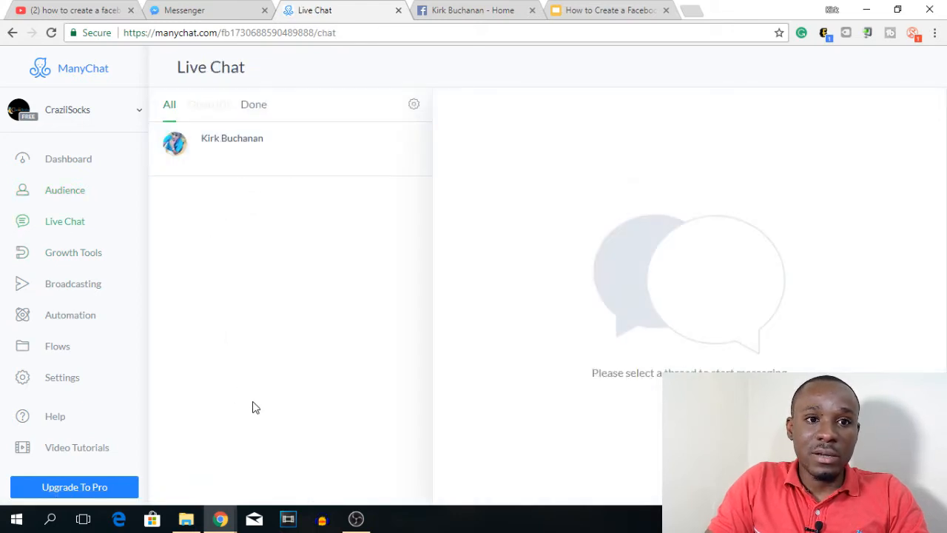
Start a new growth tool and examine the available overlay, embeddable and other widget types
click(78, 259)
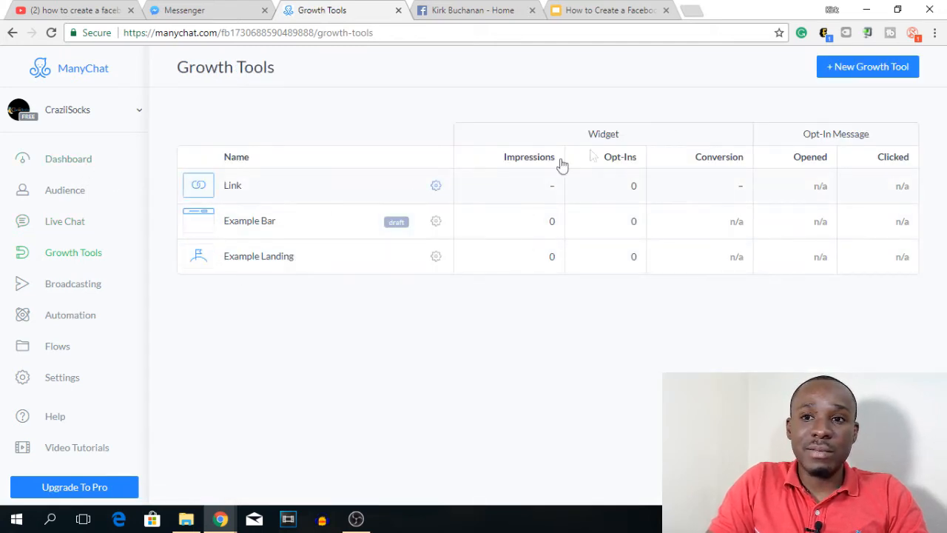
click(837, 70)
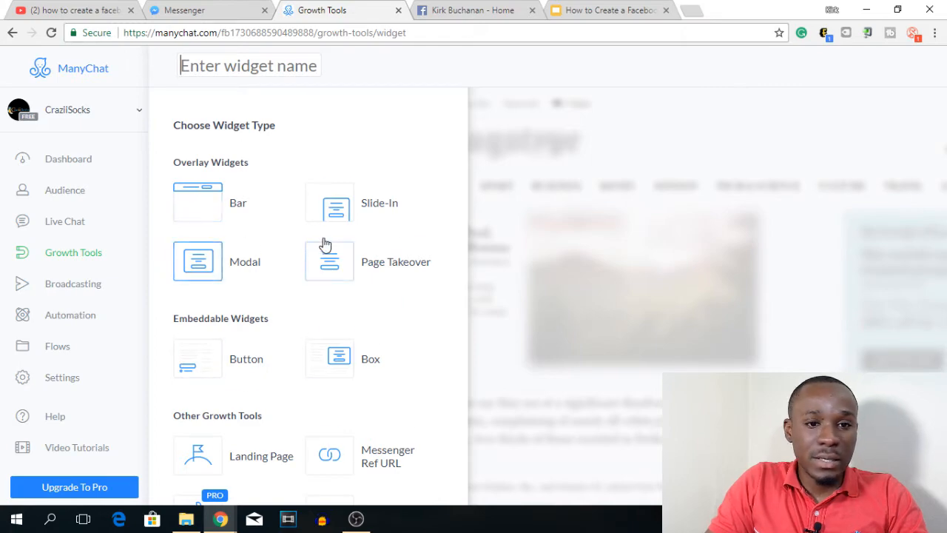
scroll(333, 245, down, 2)
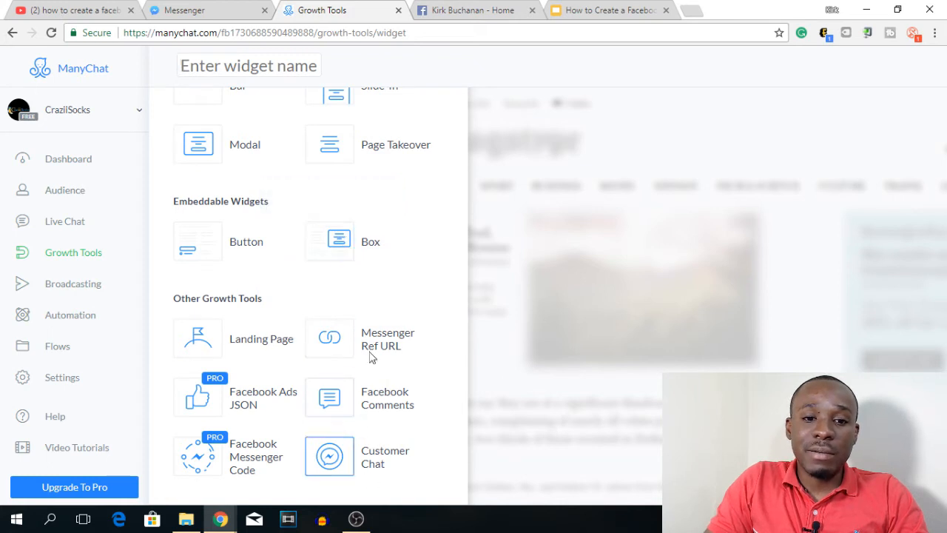
Look through the Broadcasting, Flows and Settings sections of the CraziiSocks bot
click(73, 287)
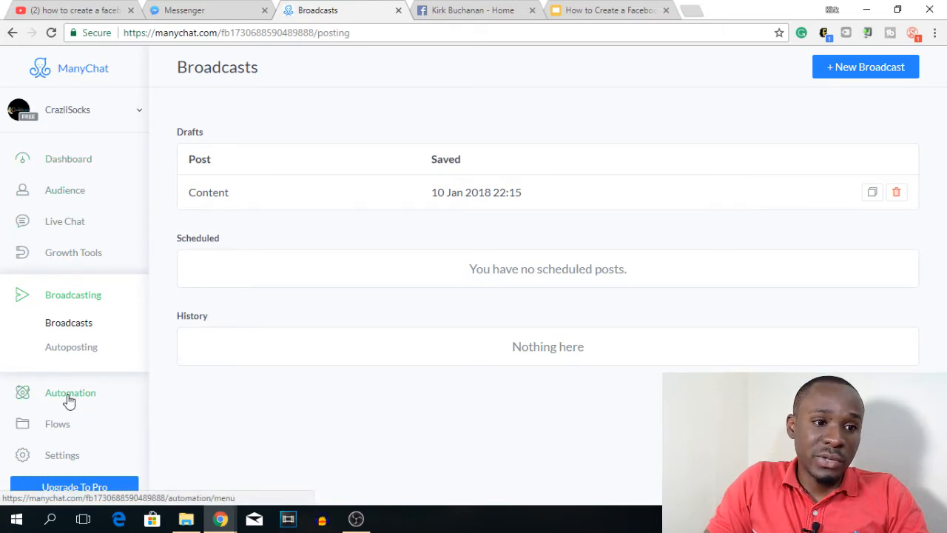
scroll(97, 370, down, 1)
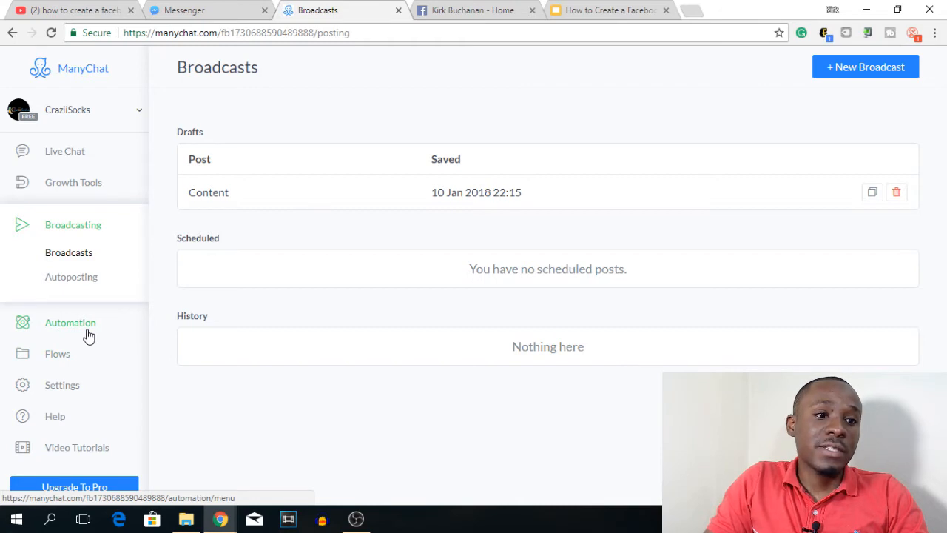
click(61, 362)
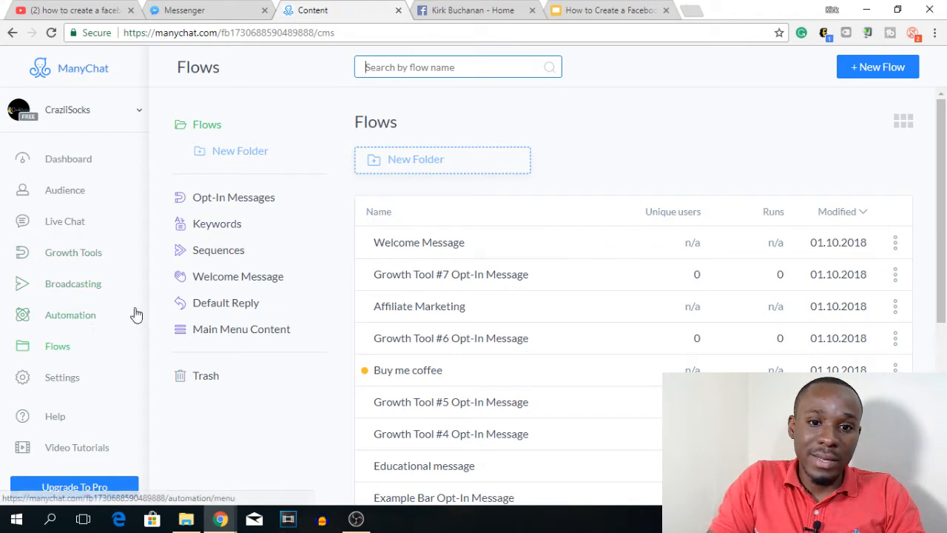
click(59, 381)
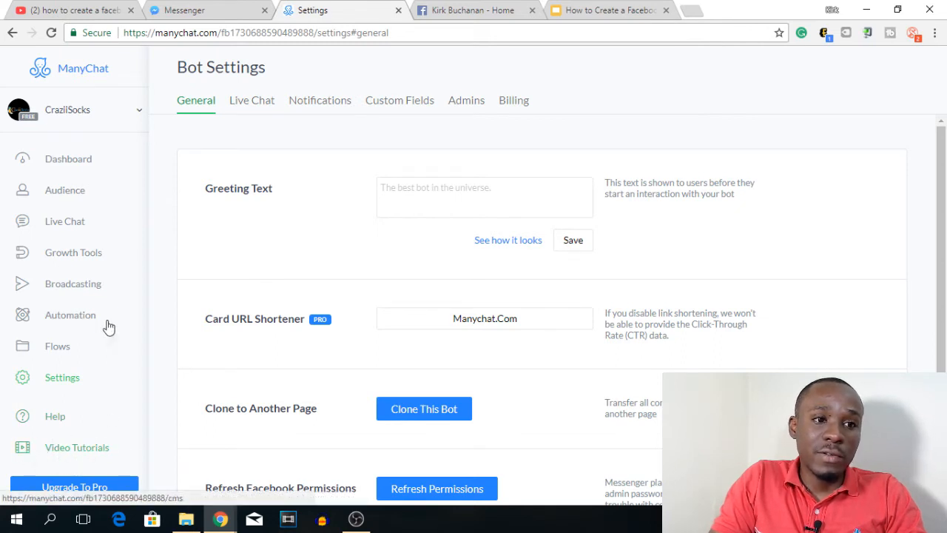
Open the bot's Main Menu editor under Automation and add two menu items above Powered By ManyChat
click(65, 320)
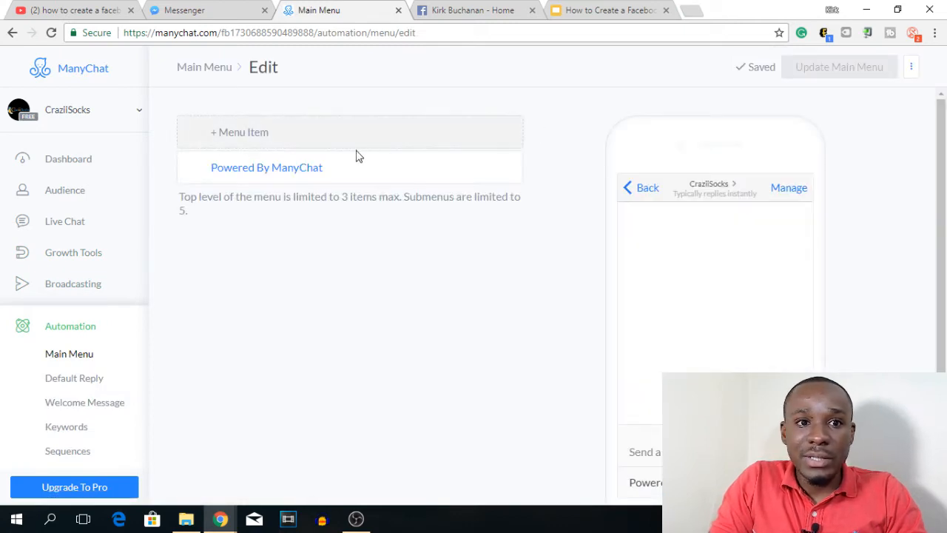
scroll(111, 333, down, 3)
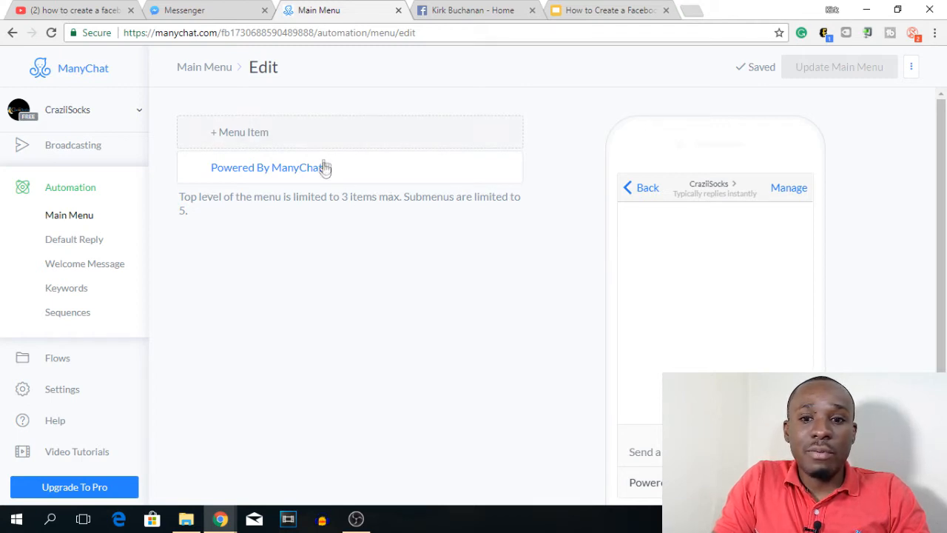
scroll(282, 258, down, 1)
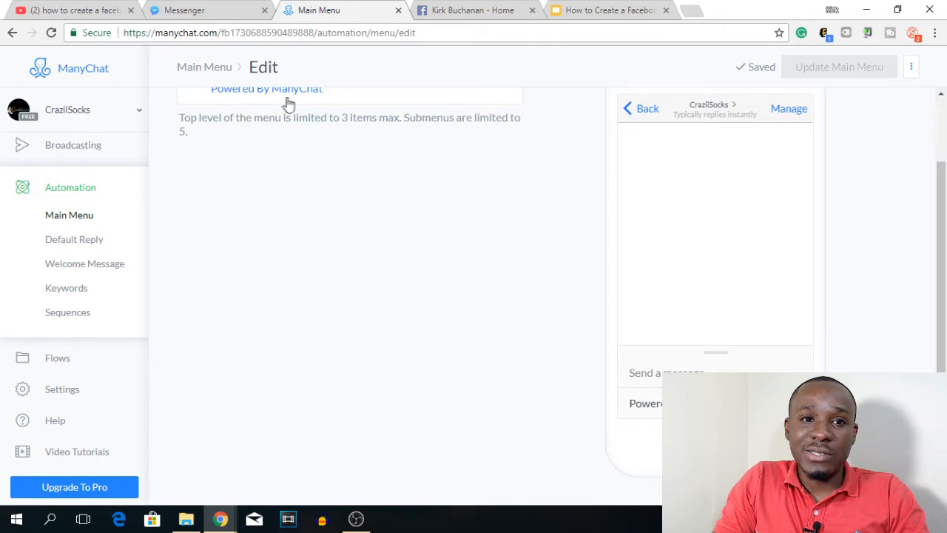
scroll(299, 141, up, 1)
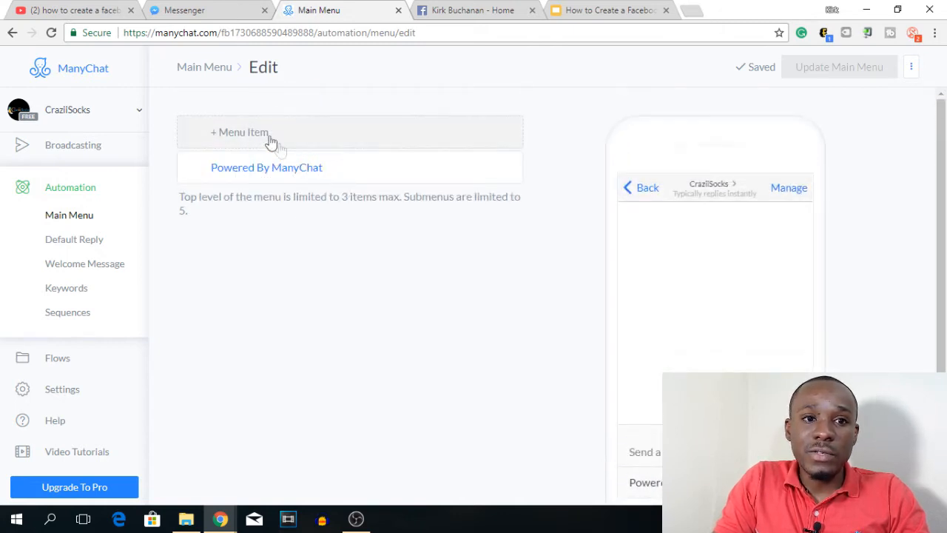
click(219, 141)
click(215, 172)
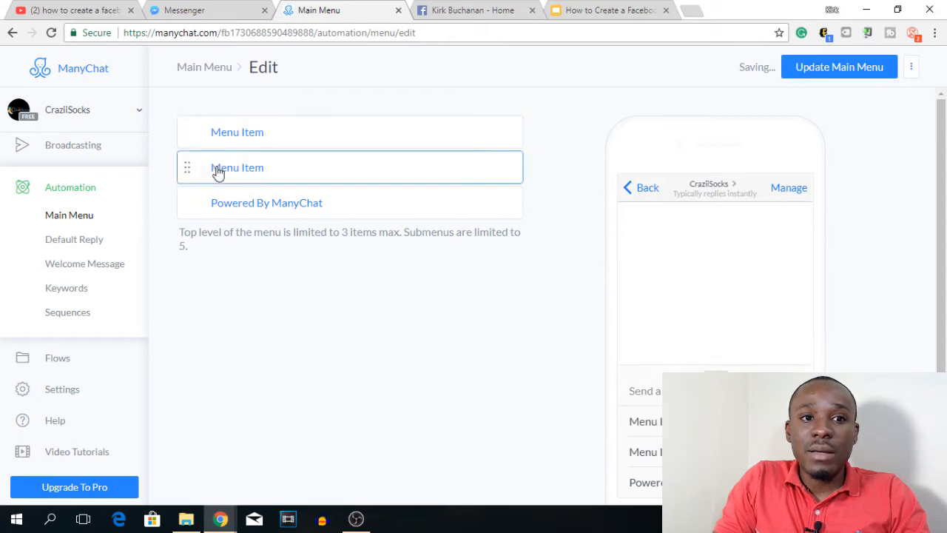
Name the first main menu item "Affiliate Marketing" and the second "YouTube Videos"
click(276, 137)
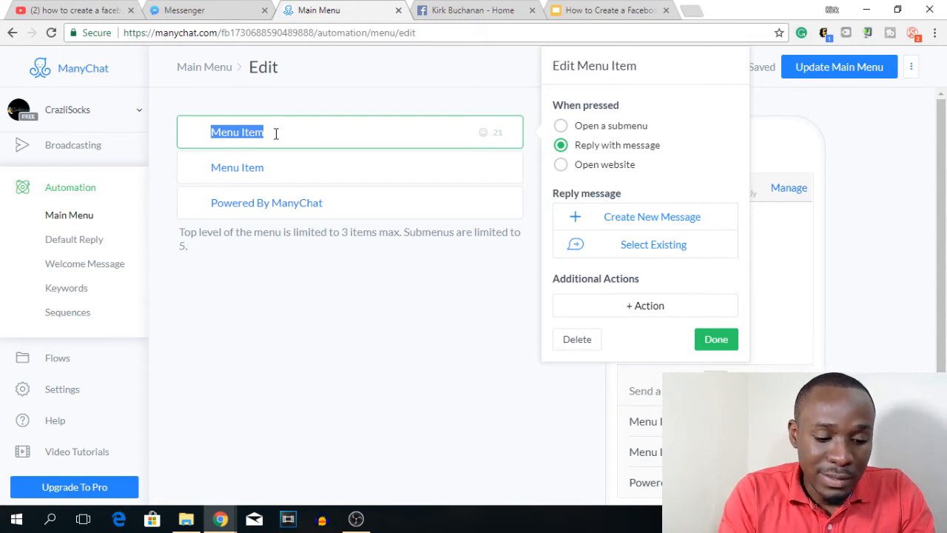
text(Affiliate Marketing)
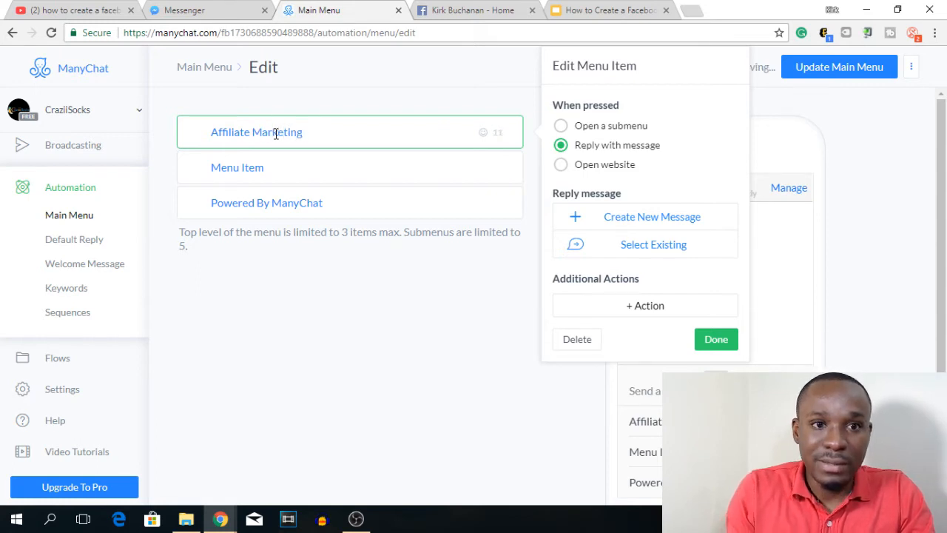
click(262, 177)
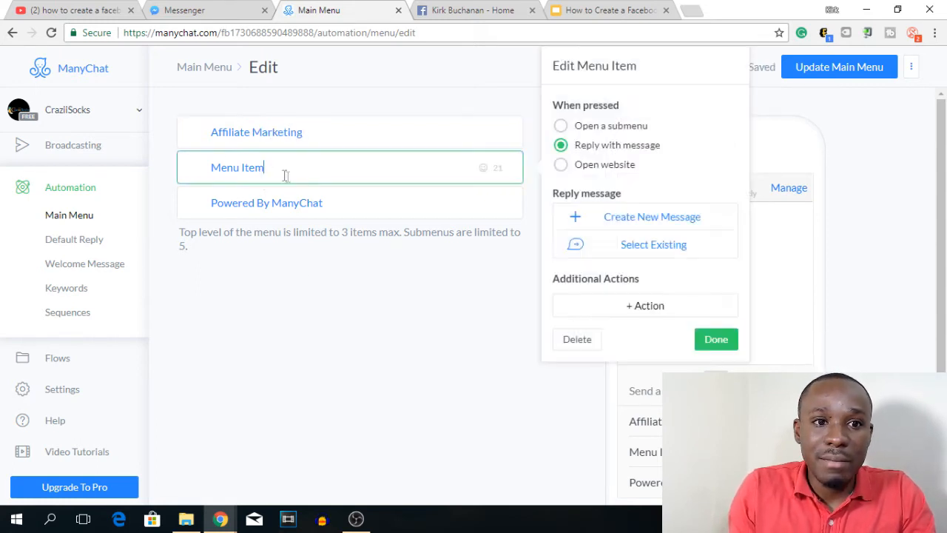
triple_click(294, 171)
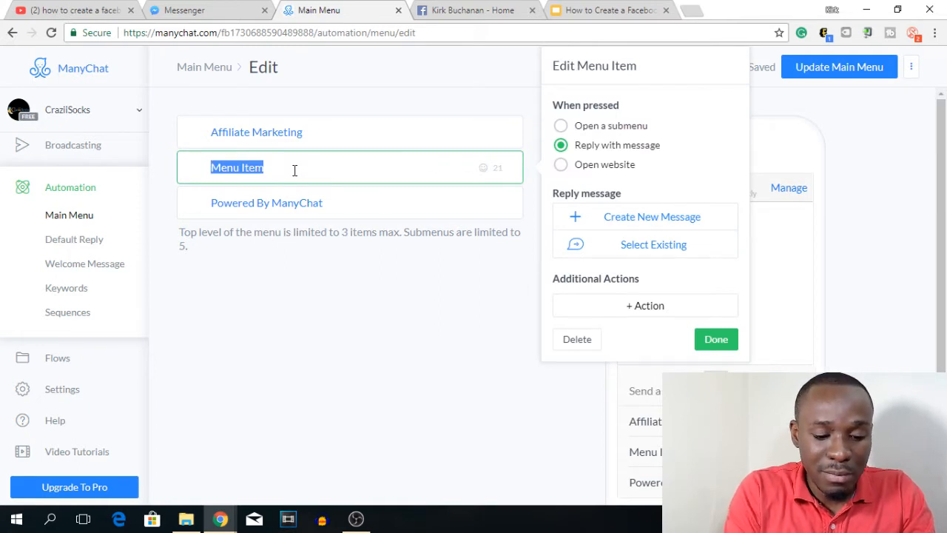
text(YouT)
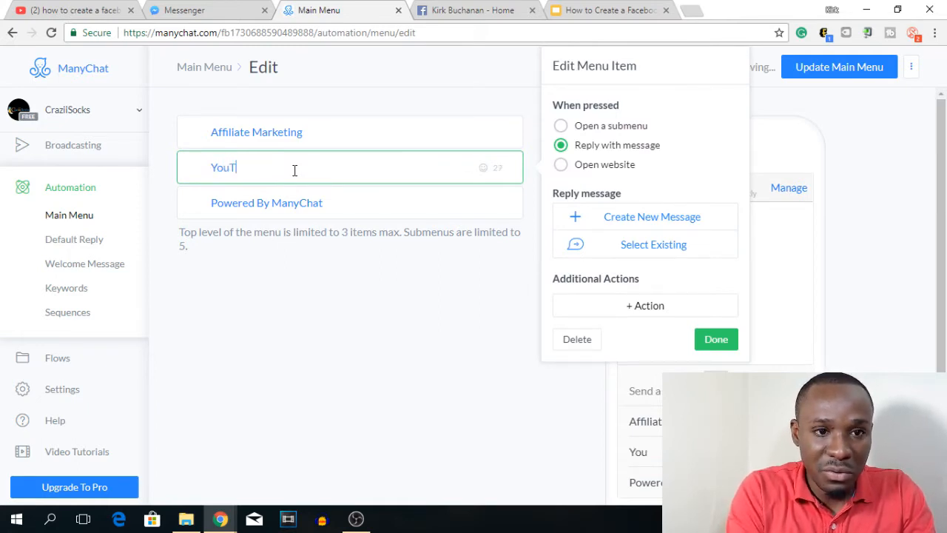
text(ube Videos)
click(292, 283)
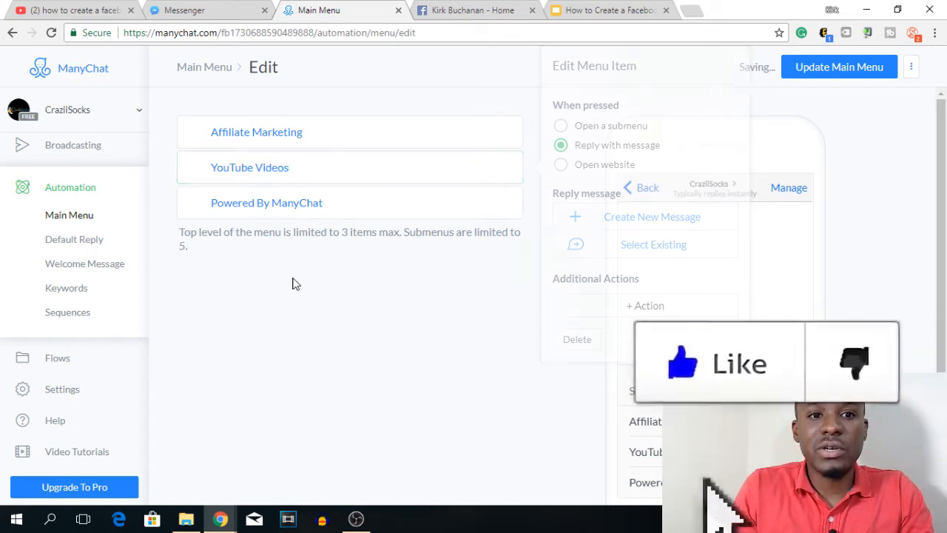
Make the Affiliate Marketing item open a submenu and name its first entry "Amazon Affiliate"
click(315, 139)
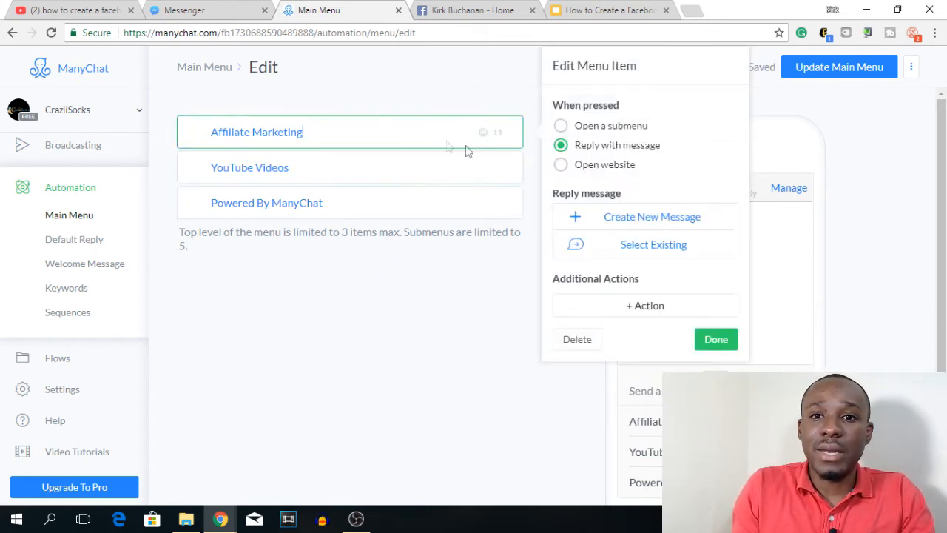
click(562, 127)
click(298, 169)
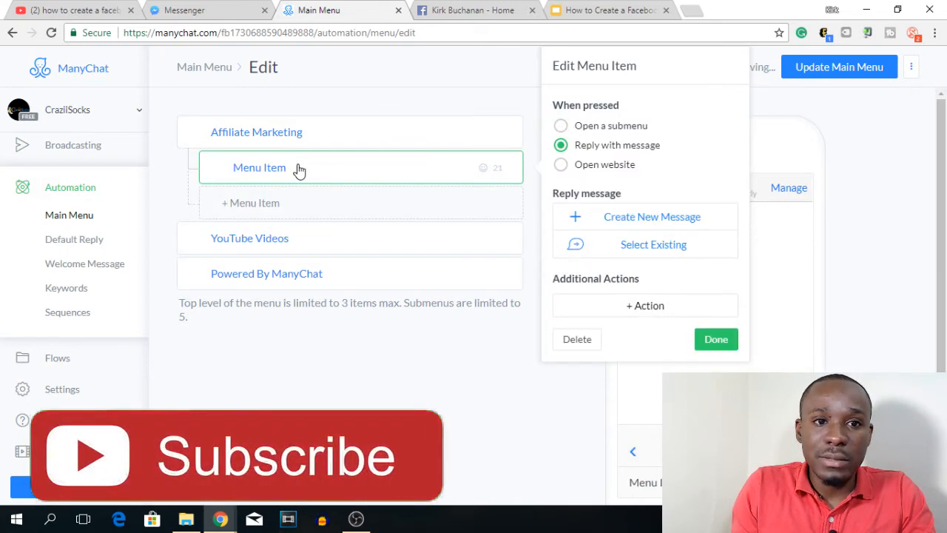
key(ctrl+a)
text(A)
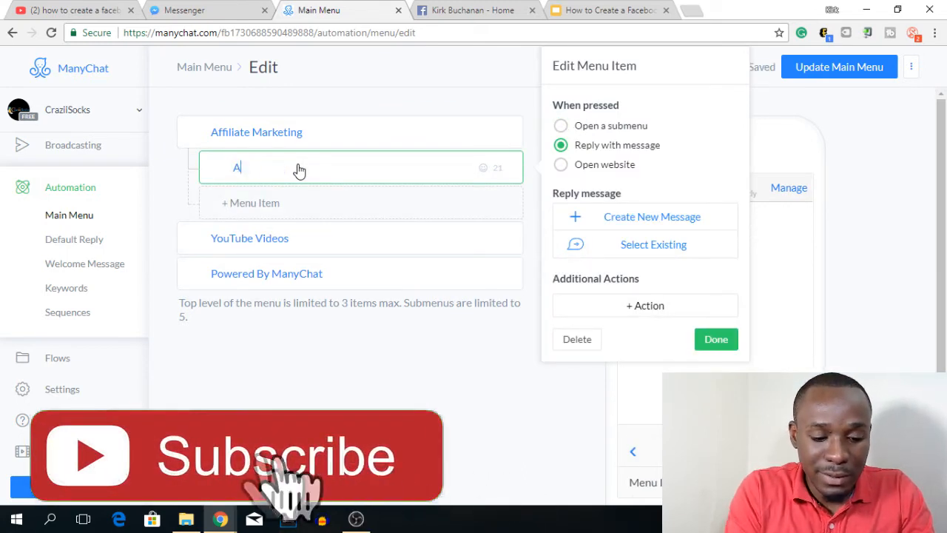
text(mazon A)
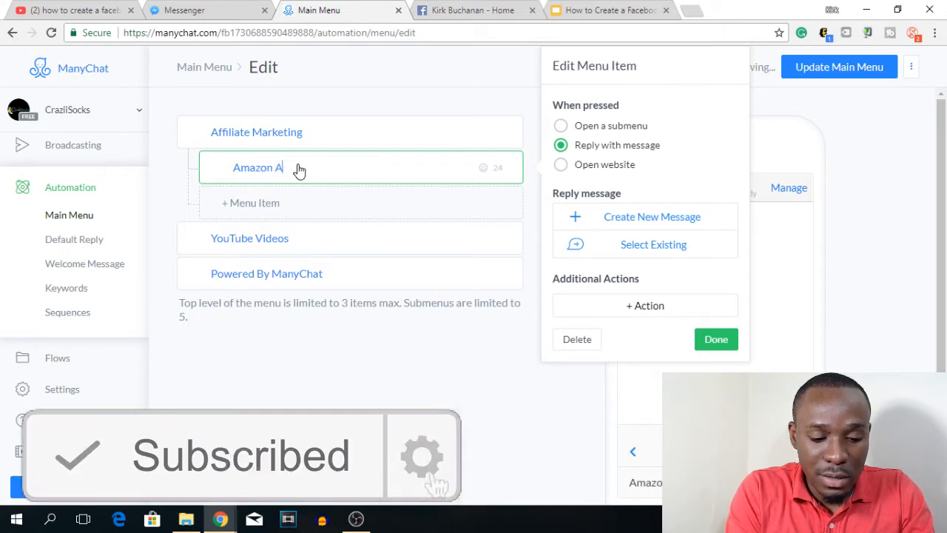
text(ffiliate)
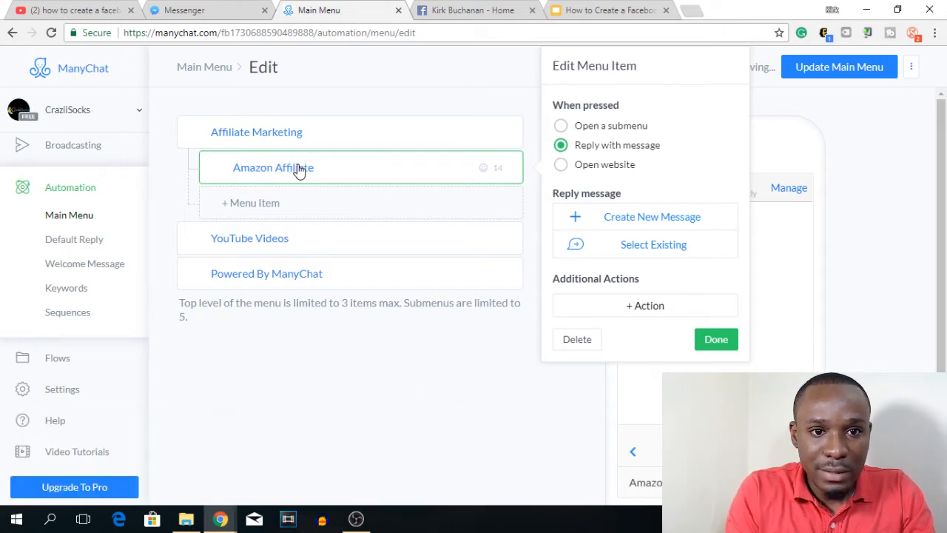
Set the YouTube Videos menu item to open a submenu
click(304, 242)
click(608, 160)
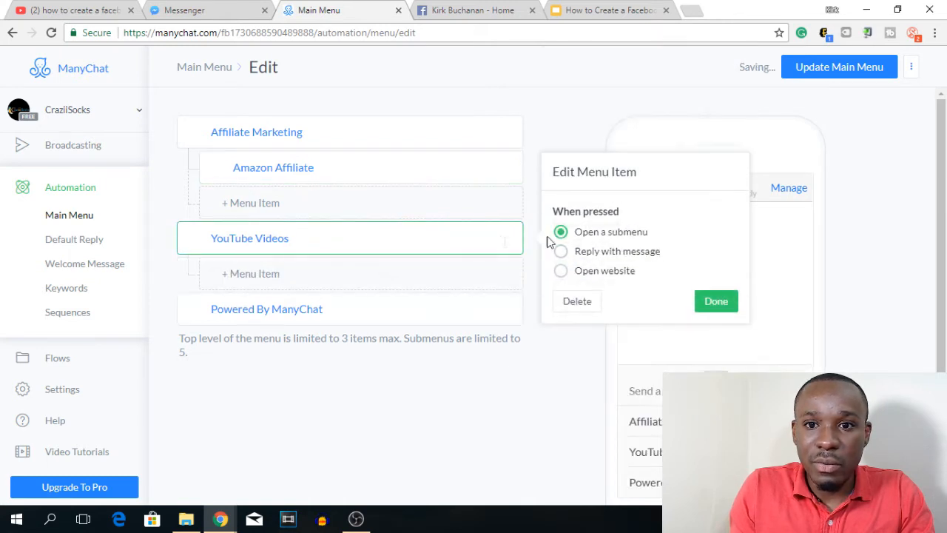
Add a submenu entry named "Shopify" under the YouTube Videos menu item
click(264, 274)
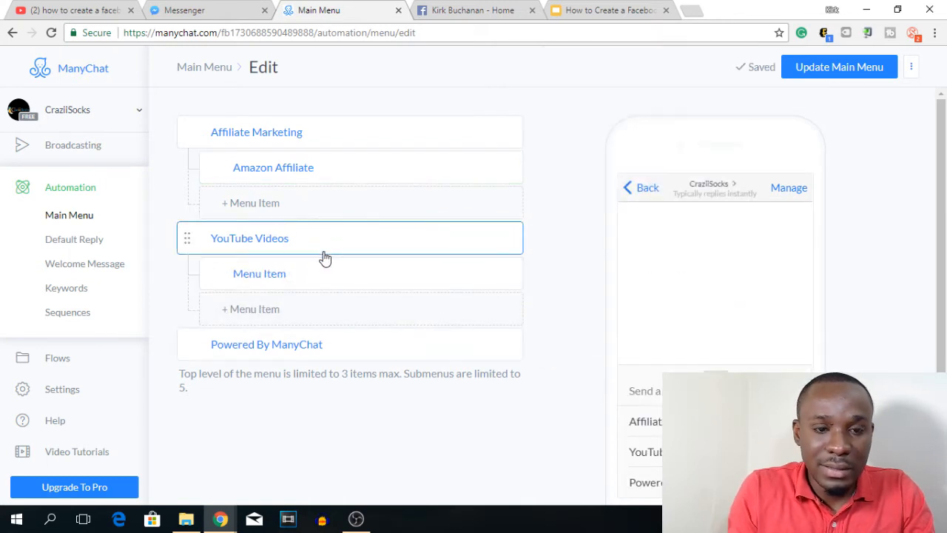
click(308, 280)
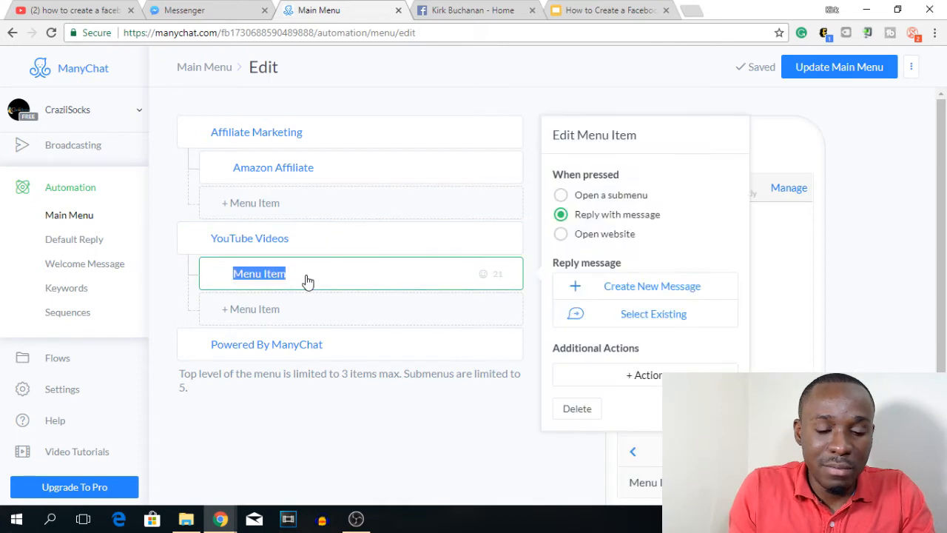
text(Shopify)
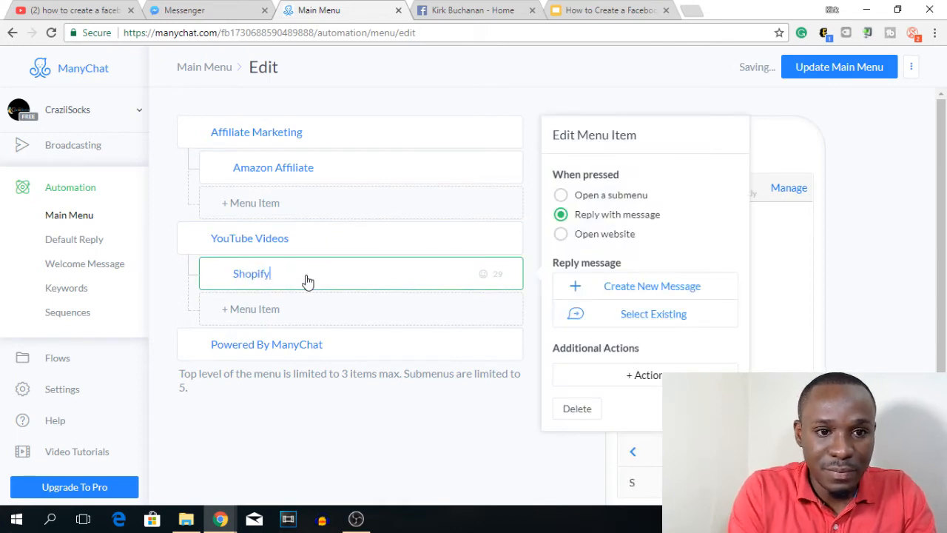
click(355, 367)
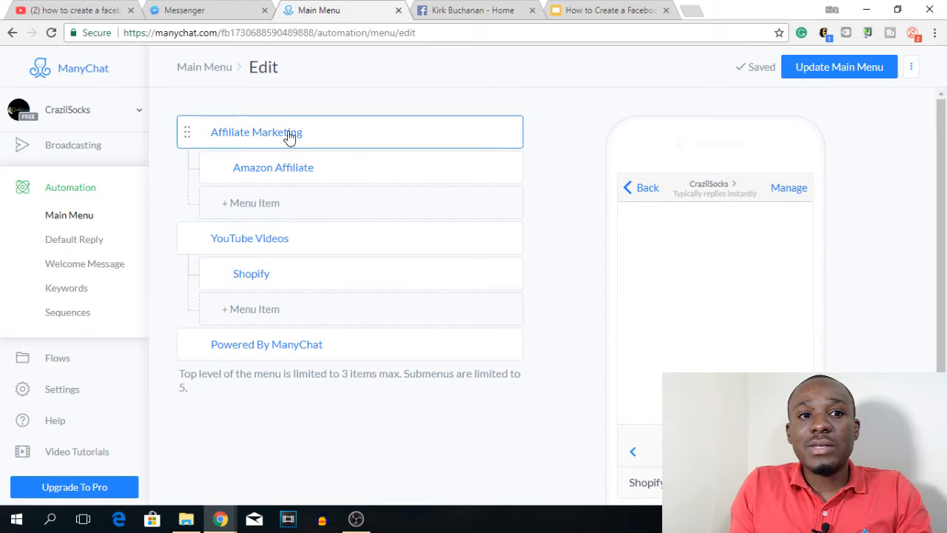
Create a new reply message for the Amazon Affiliate entry and start its text with "Hey %first_name%!,"
click(273, 169)
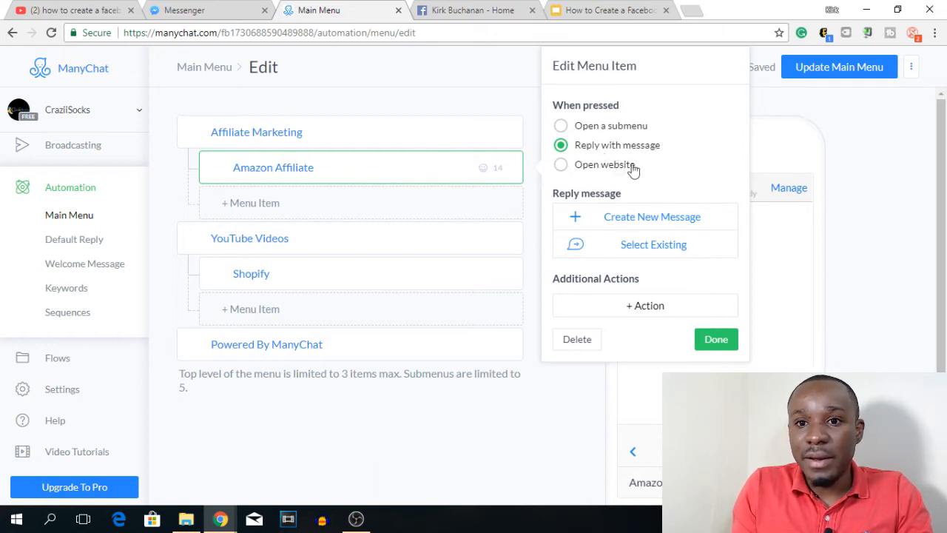
click(580, 222)
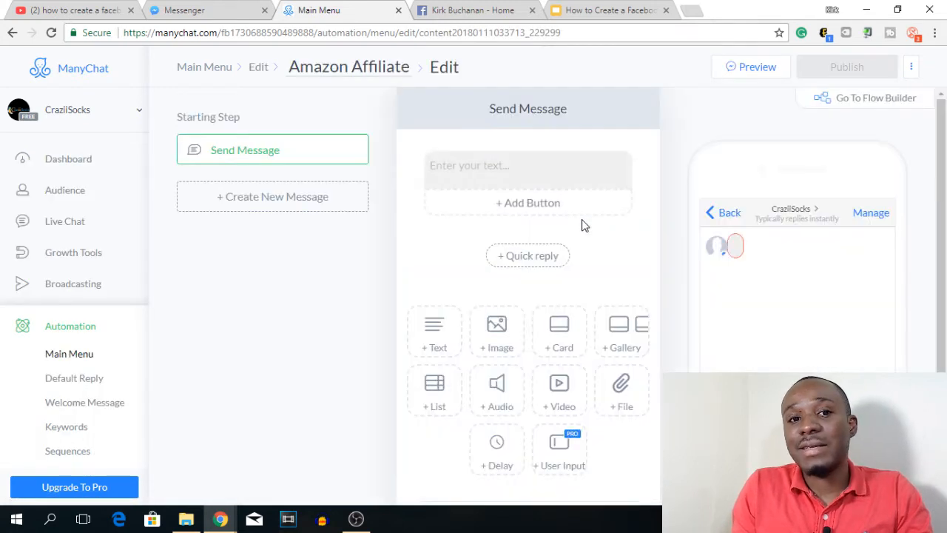
click(527, 173)
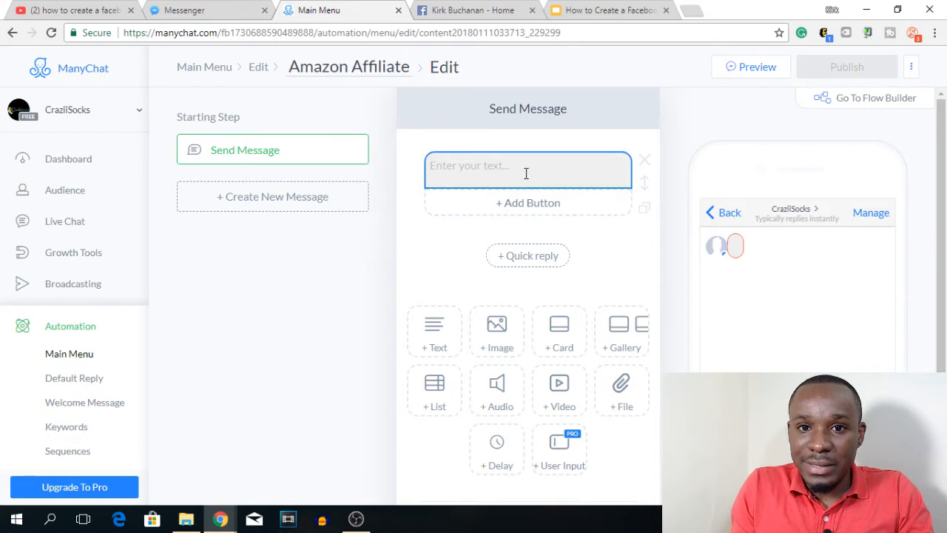
click(520, 173)
text(Hey )
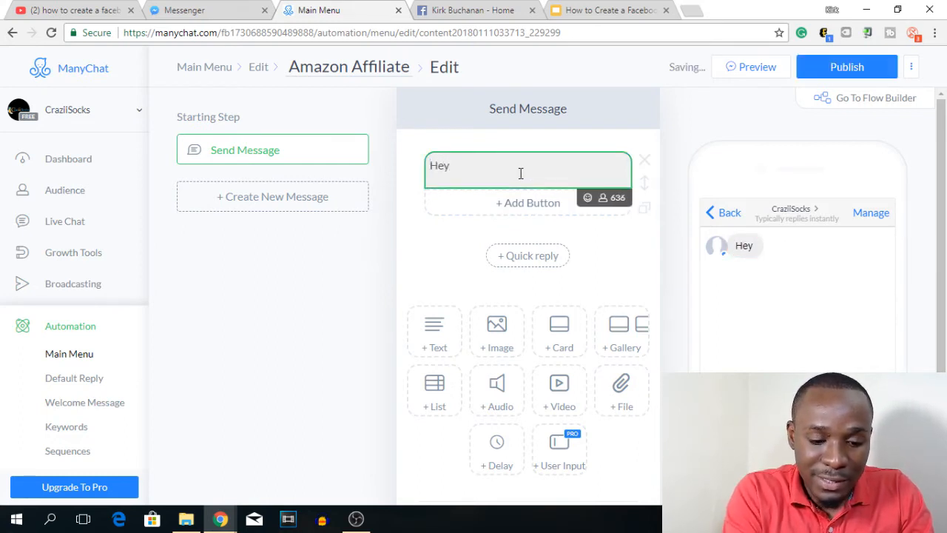
text(%first_)
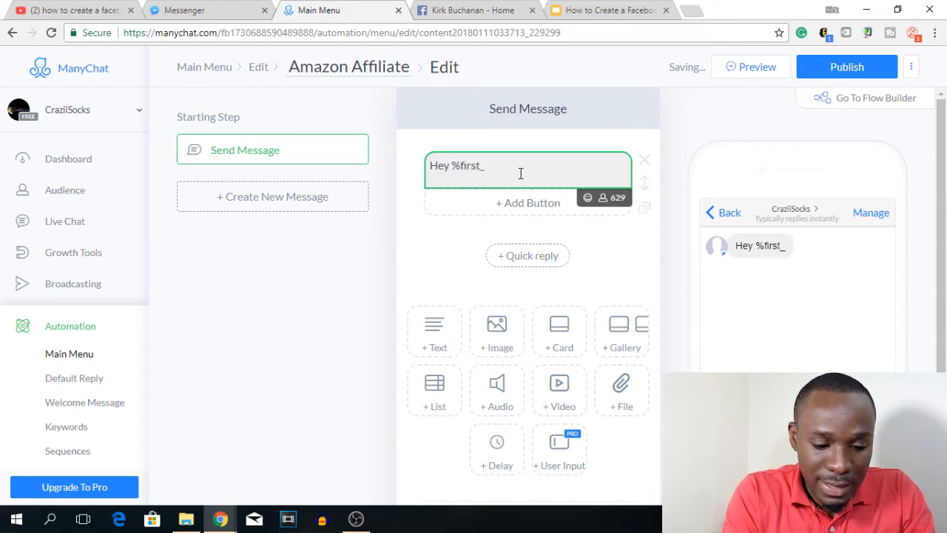
text(name)
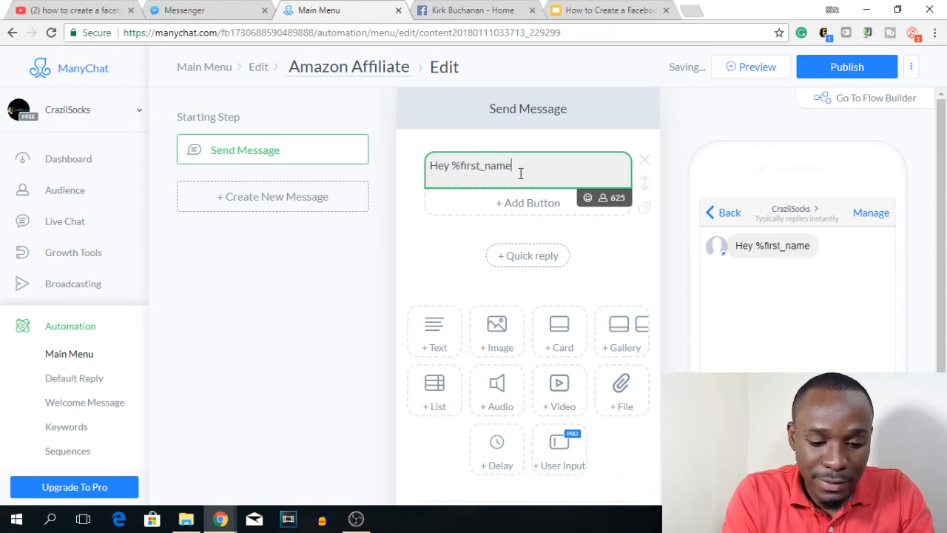
text(%)
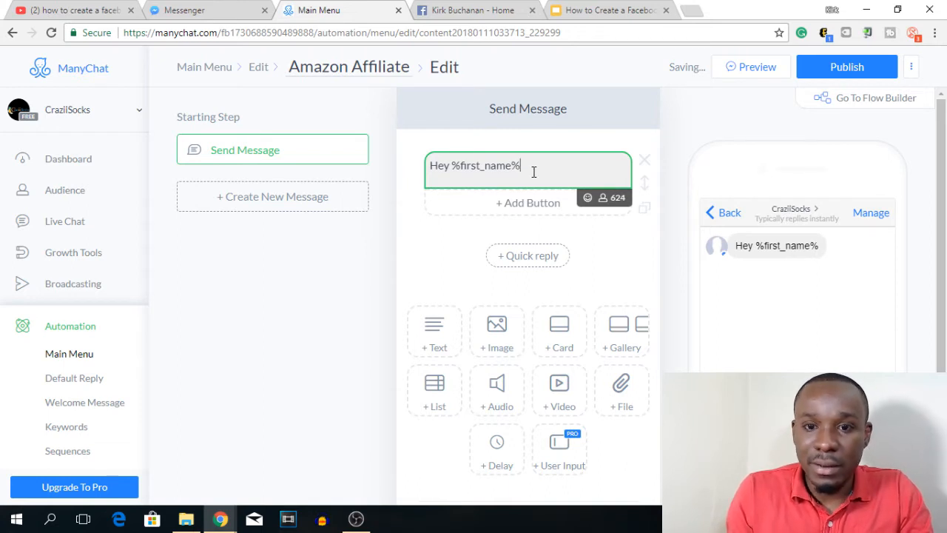
text(!,)
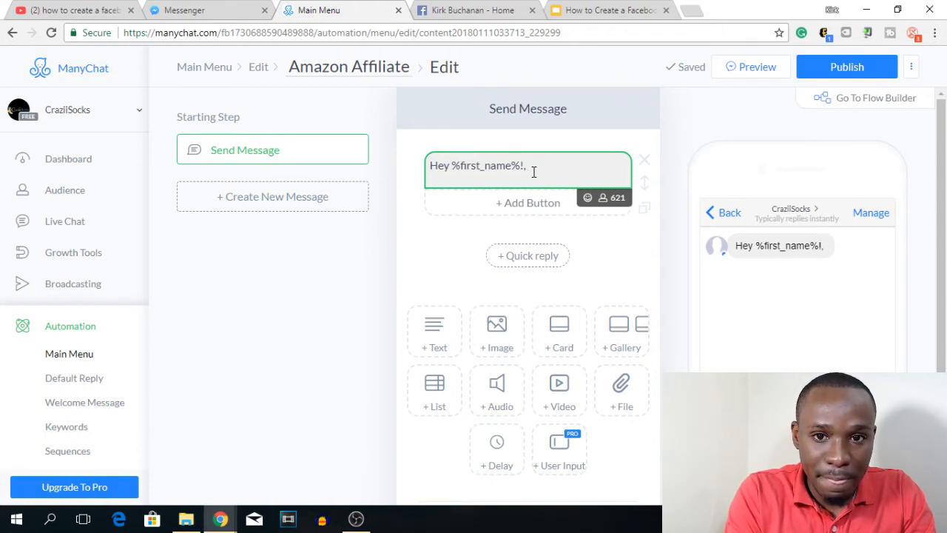
Continue the greeting with "If you want t learn more about Amazon affiliate,click the button below to download my free ebook"
text(If)
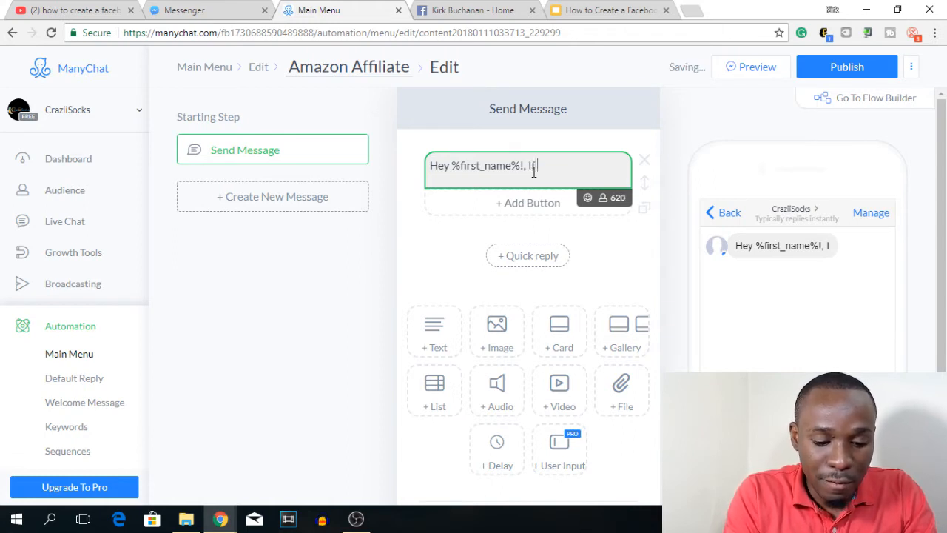
text( you want)
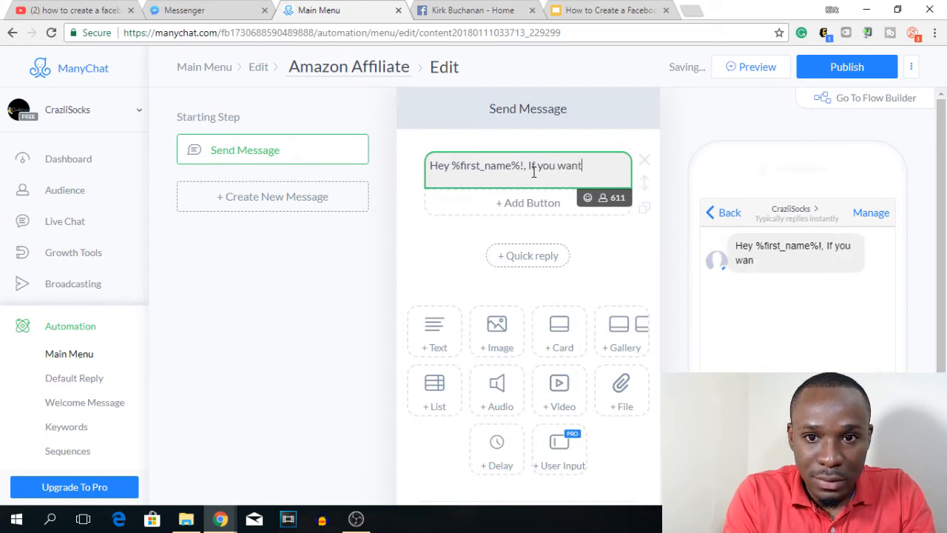
text( t learn)
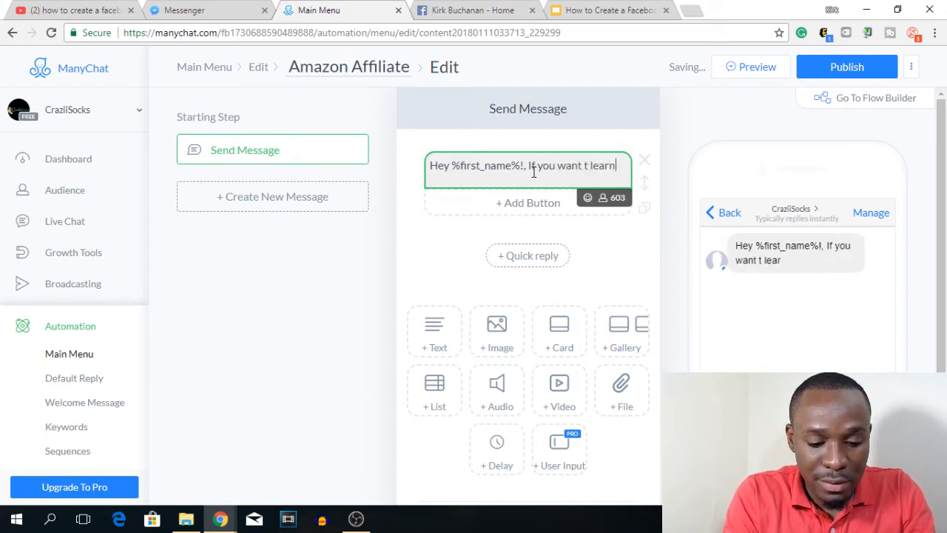
text( more about )
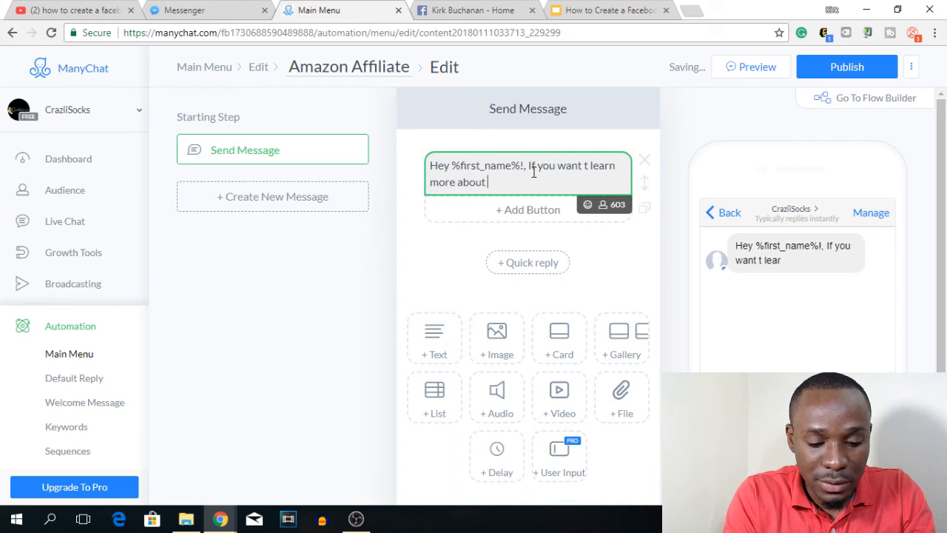
text(Amazo)
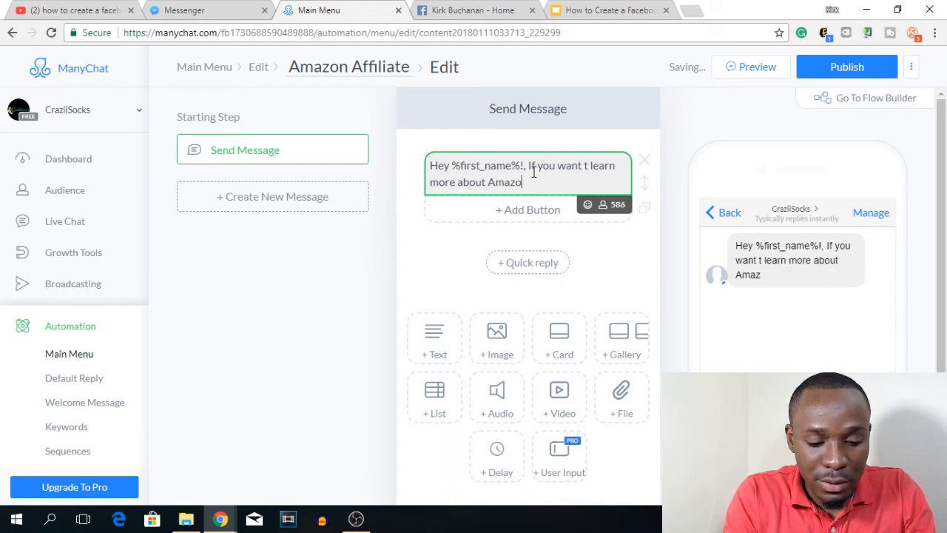
text(n affiliate)
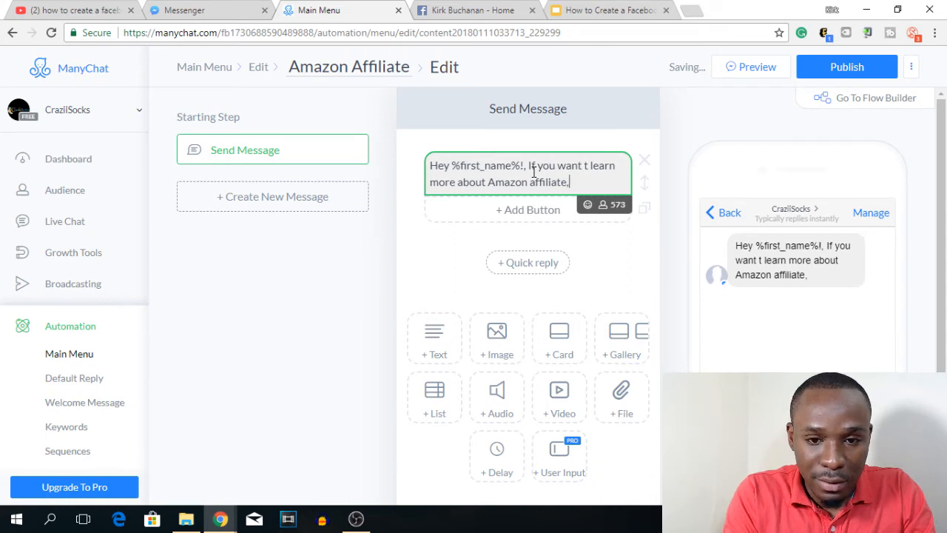
text(,click the)
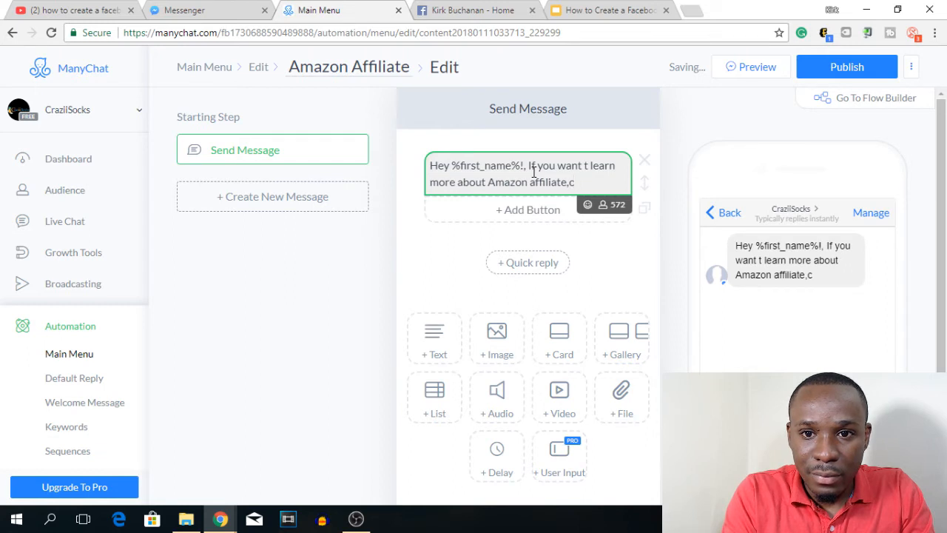
text(button)
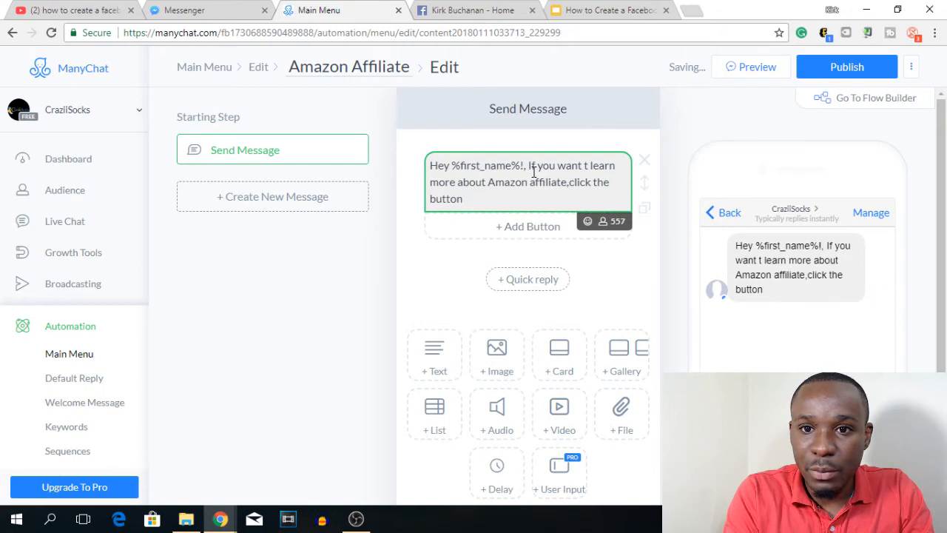
text( below)
key(BackSpace)
text(ow to download my free eb)
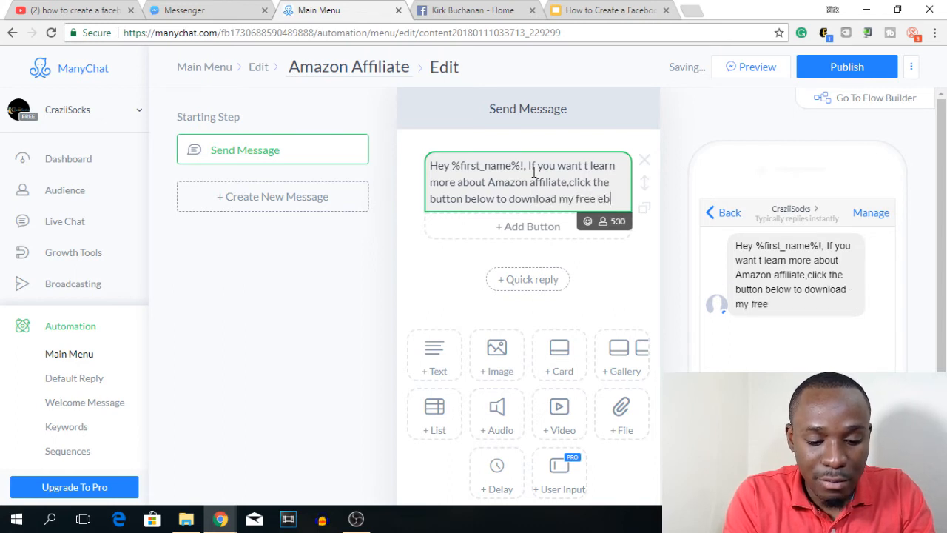
text(ook)
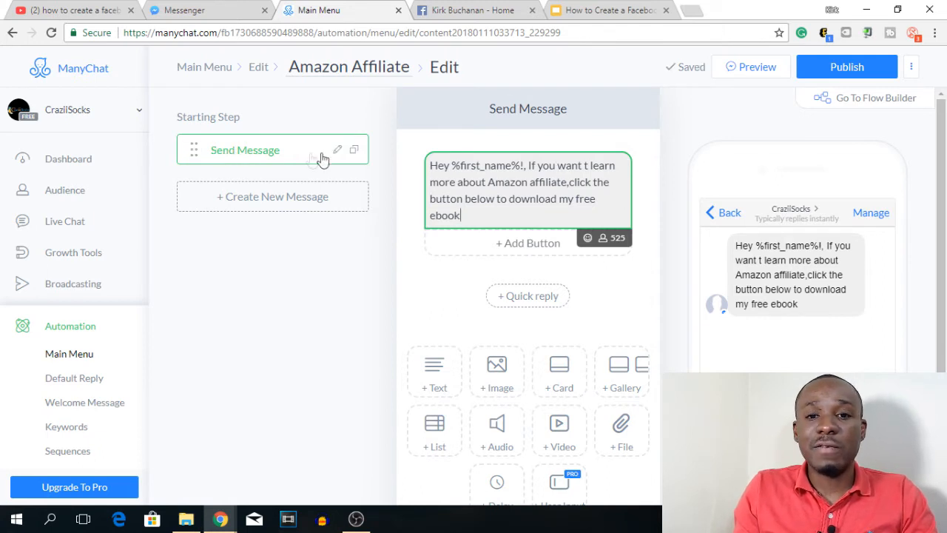
Add a button below the message text and title it "eBook"
click(514, 250)
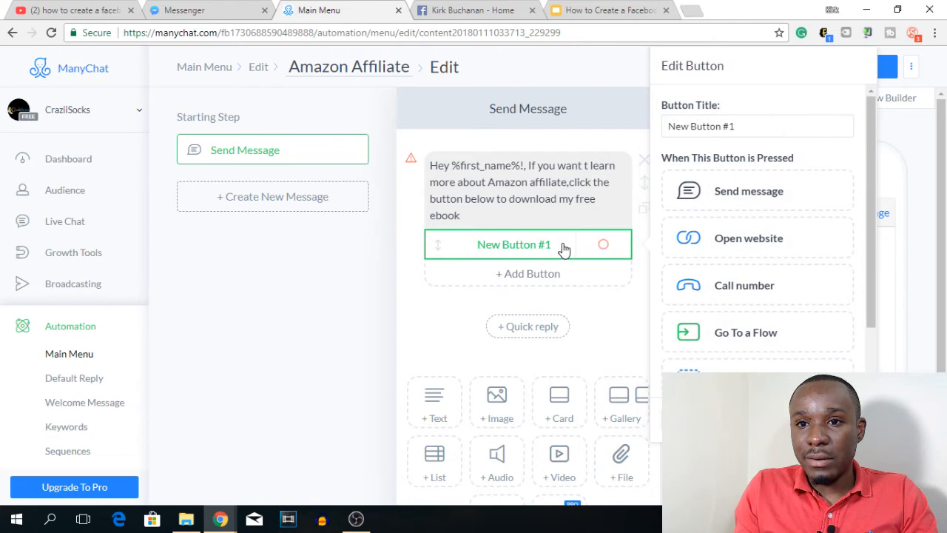
click(736, 126)
key(ctrl+a)
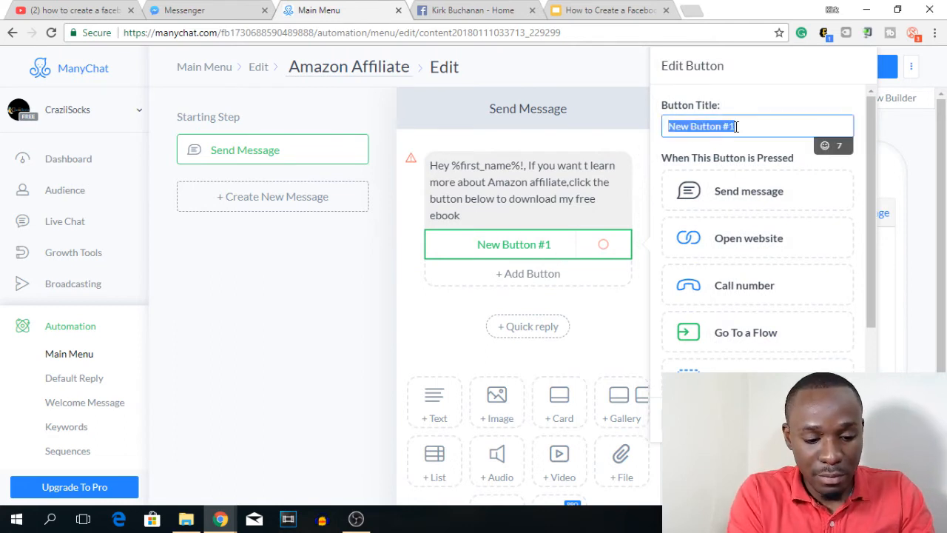
text(eBB)
key(BackSpace)
text(ook)
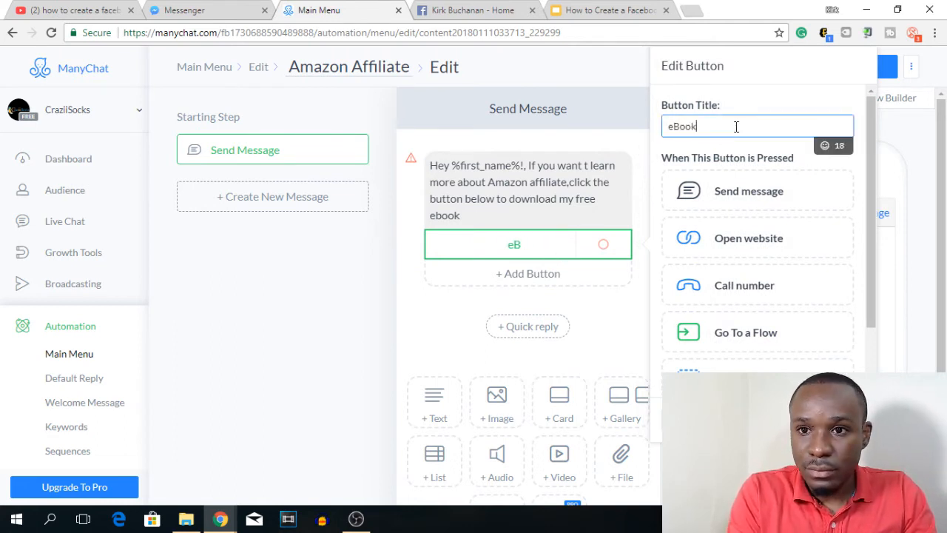
click(773, 252)
click(744, 282)
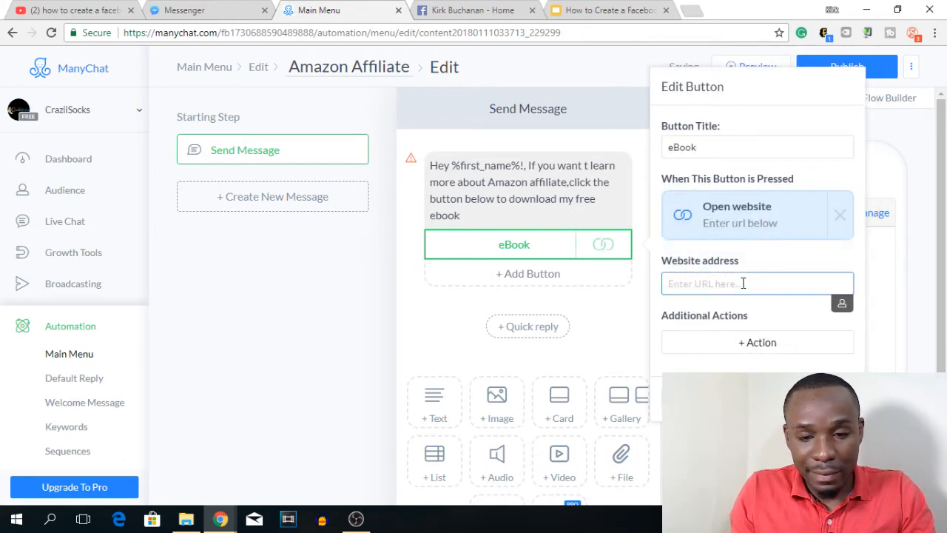
text(https://www.facebook.com/)
click(824, 398)
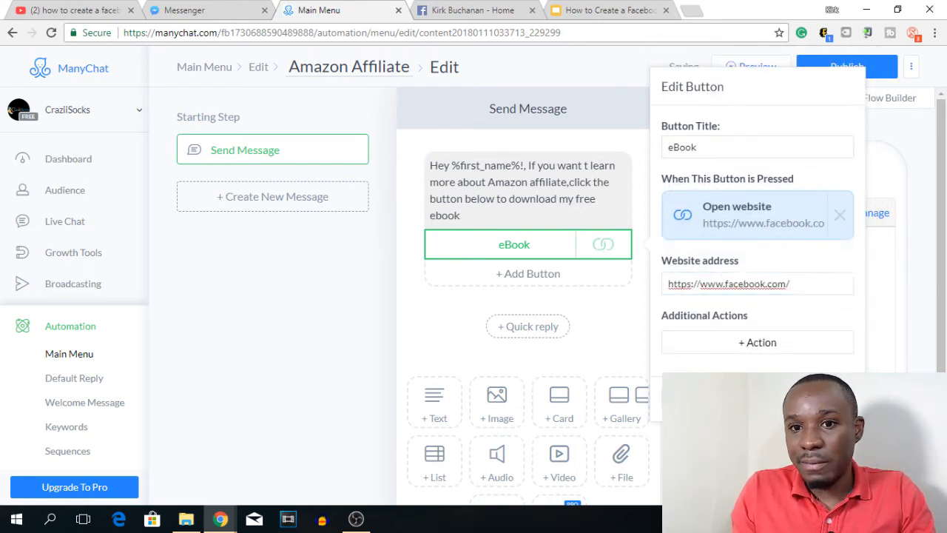
Add two quick replies to the message, named "Free Checklist" and "Course"
click(506, 331)
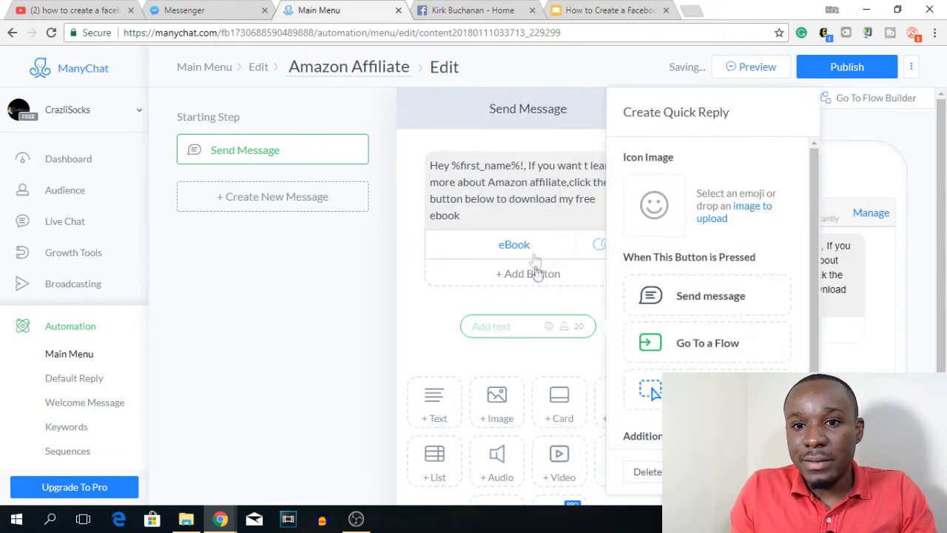
click(496, 326)
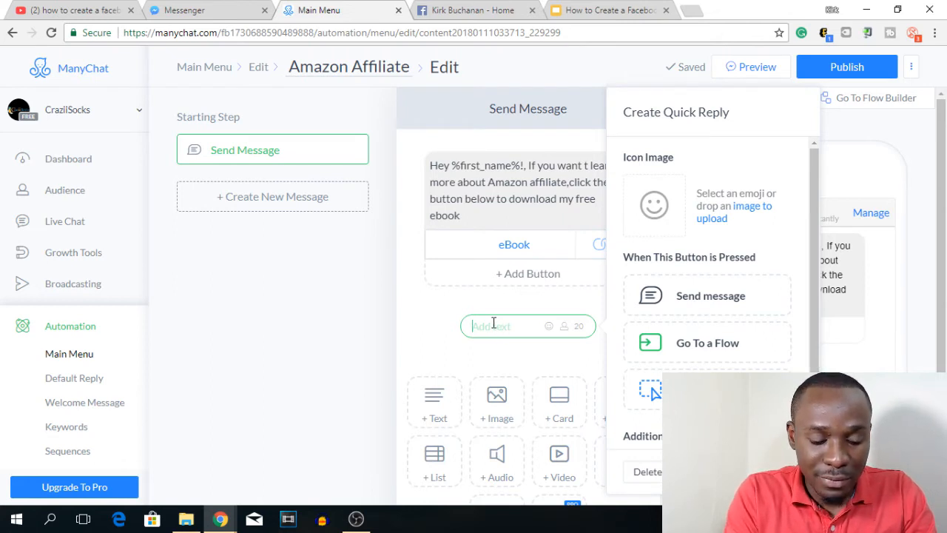
text(Free Checklist)
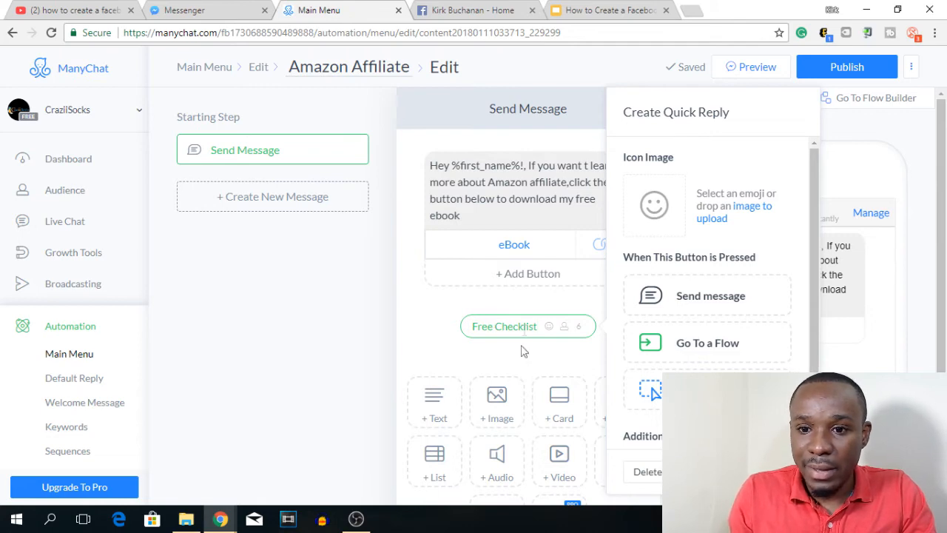
click(506, 356)
click(569, 329)
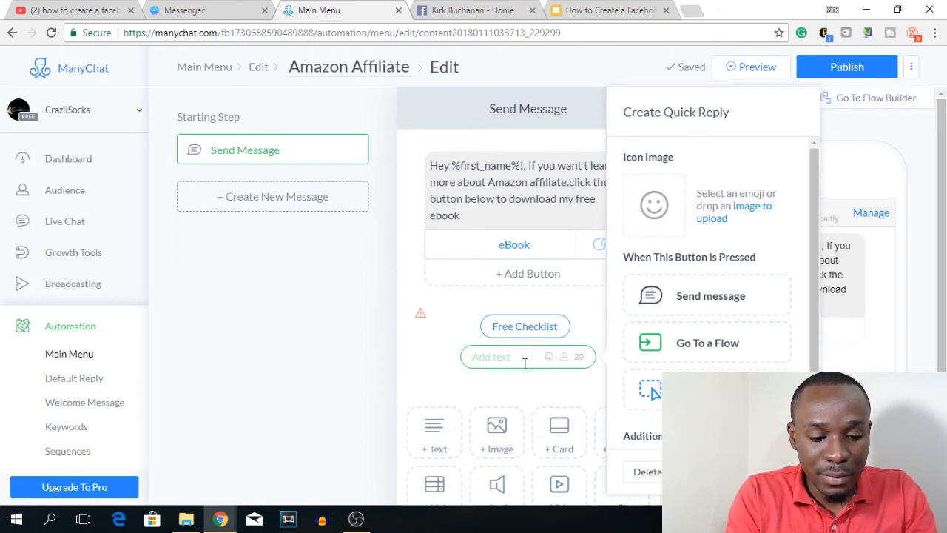
text(Course)
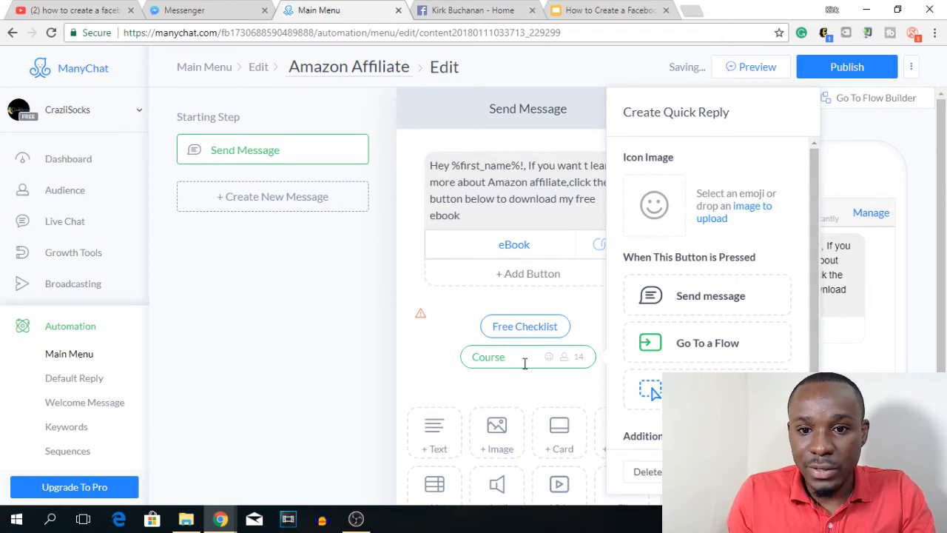
click(492, 392)
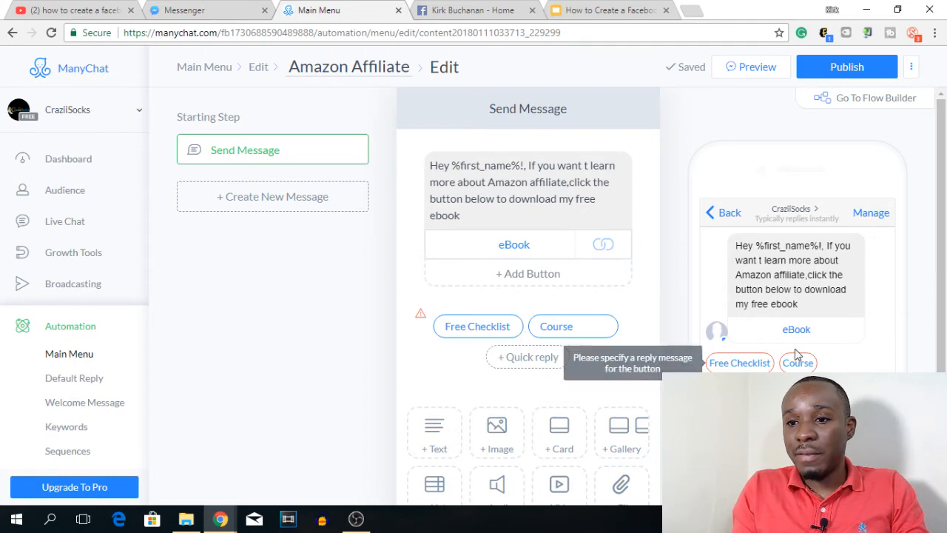
scroll(796, 349, down, 2)
scroll(581, 286, up, 2)
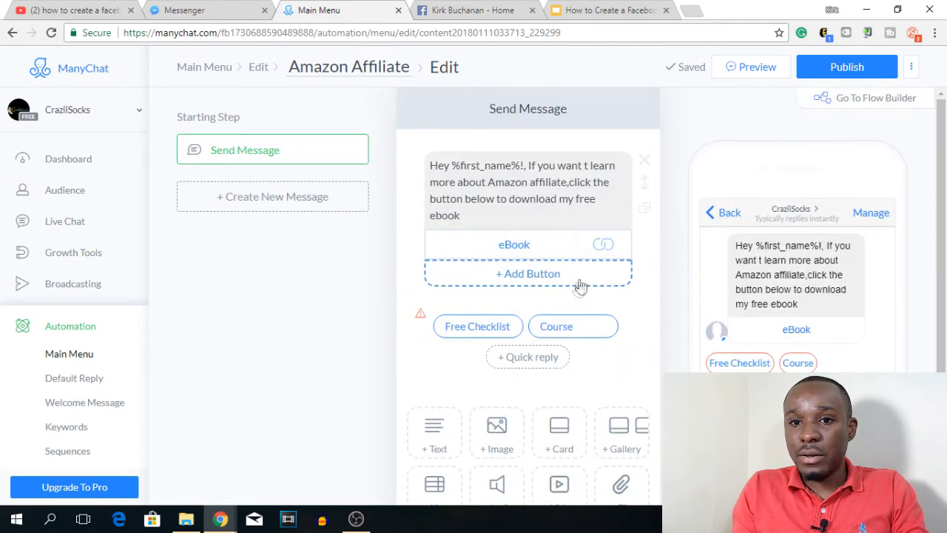
scroll(530, 317, down, 1)
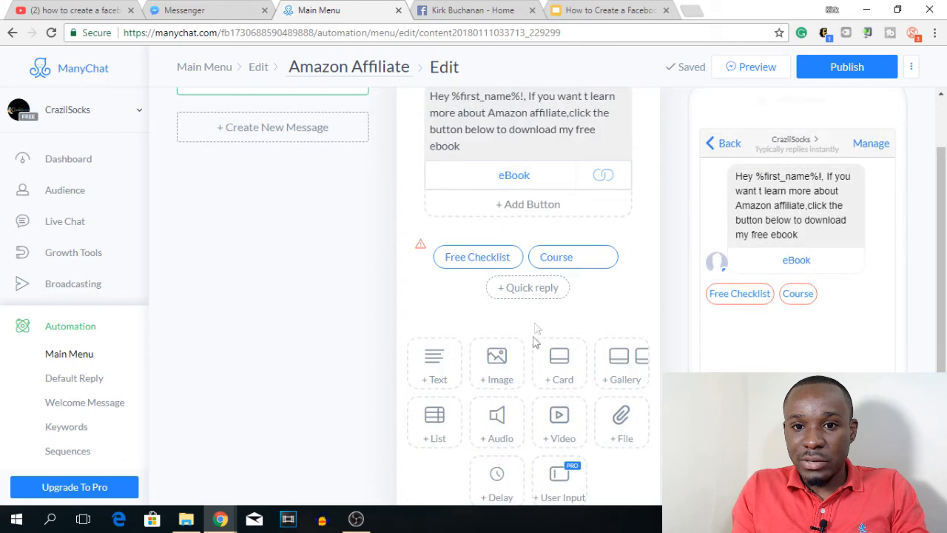
Make the "Free Checklist" quick reply send a new message and open that message for editing
click(499, 256)
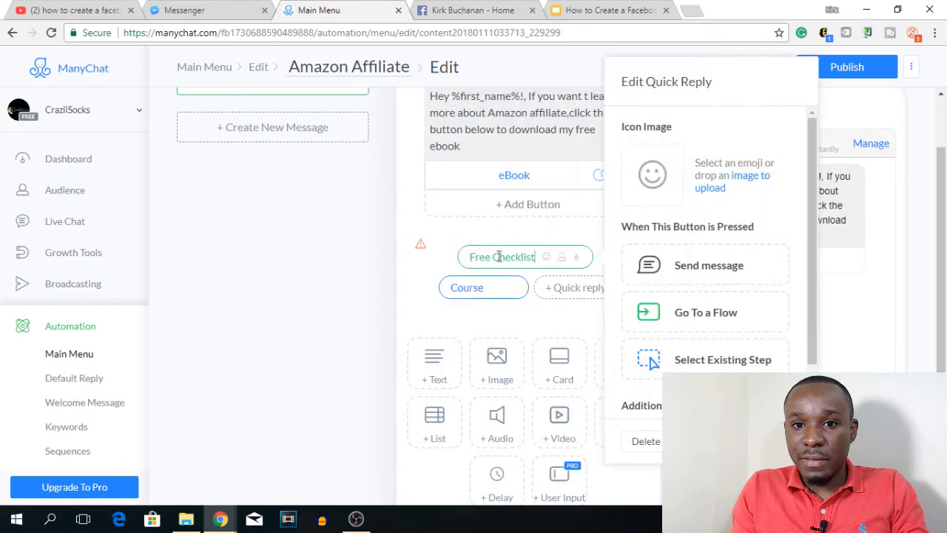
click(691, 271)
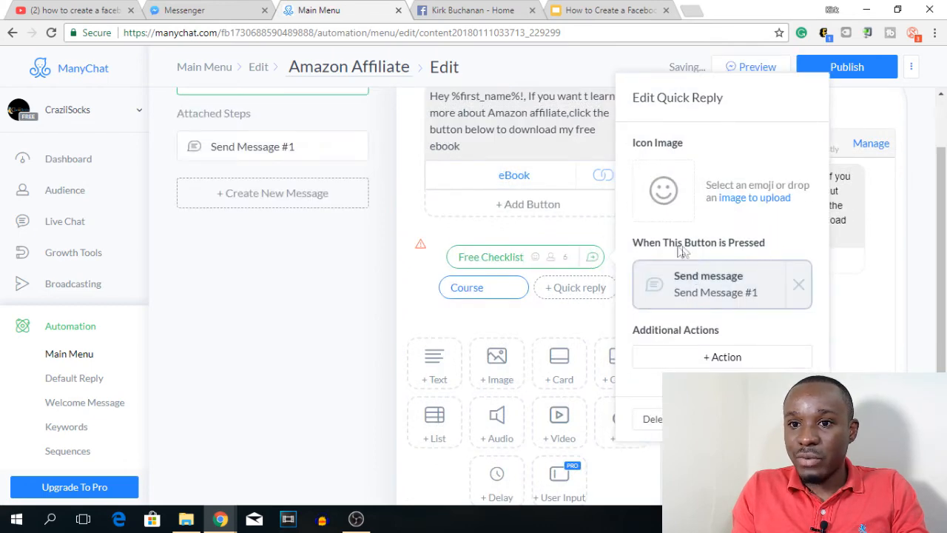
click(709, 290)
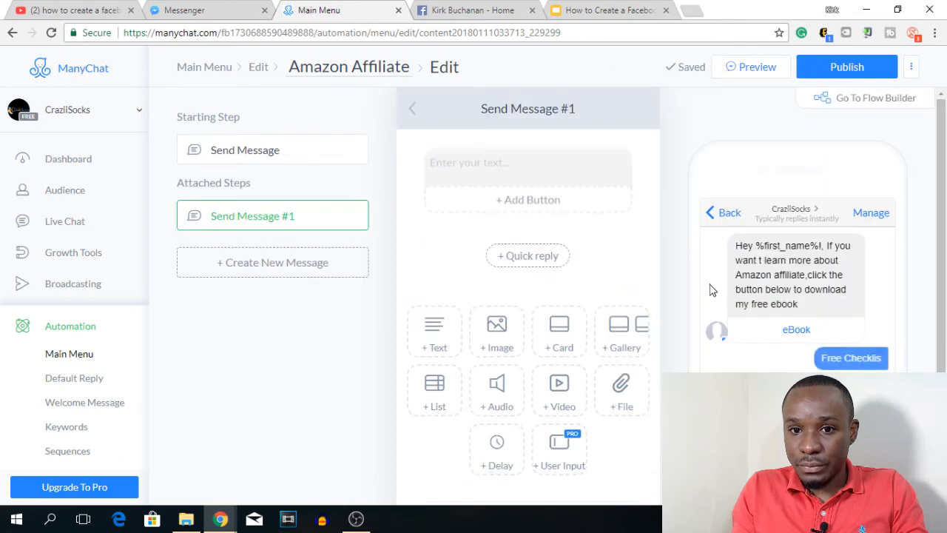
Write the text of the Free Checklist reply as "Ok, heres the link foir the checklist"
click(541, 166)
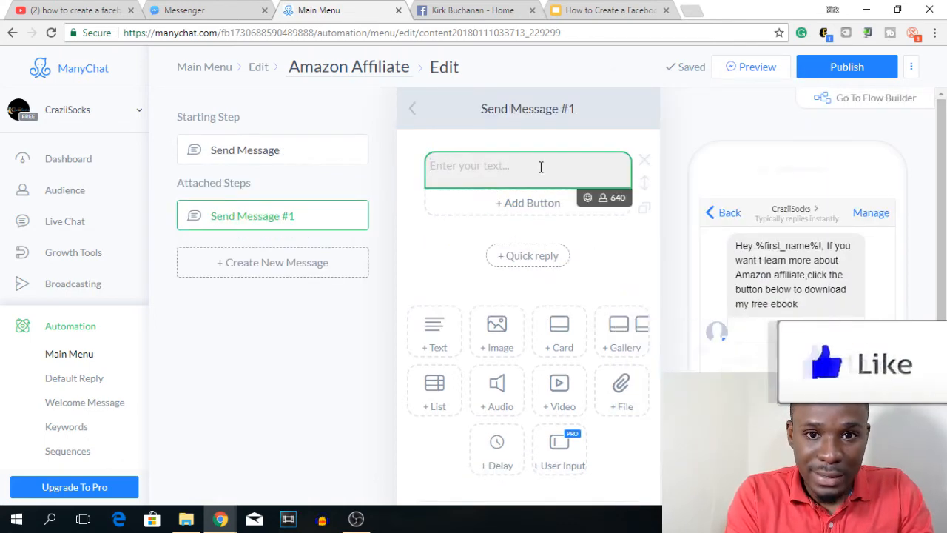
text(Ok )
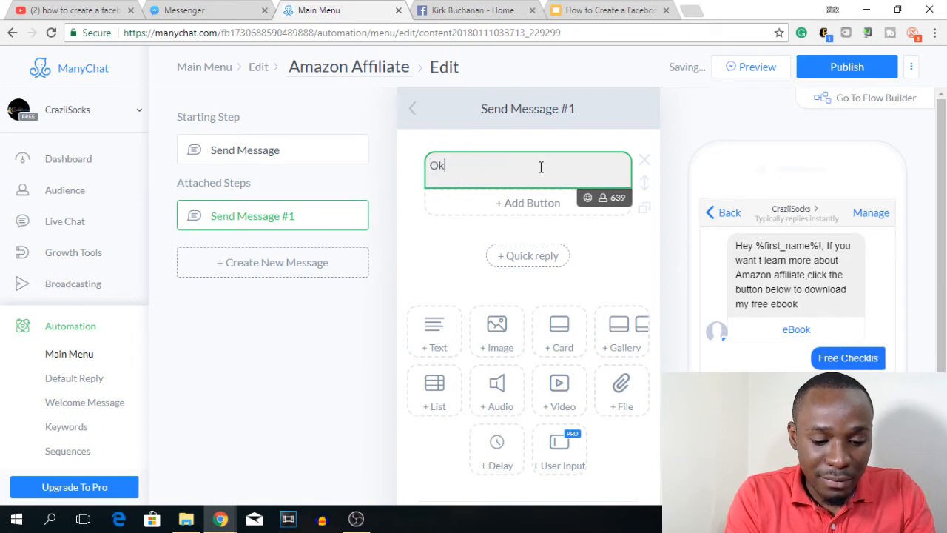
text(, heres t)
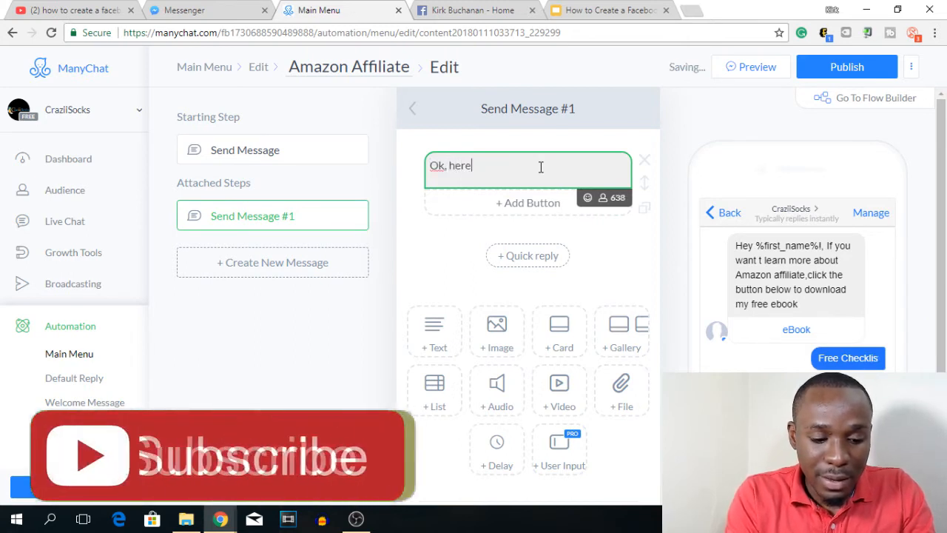
text(nk foir )
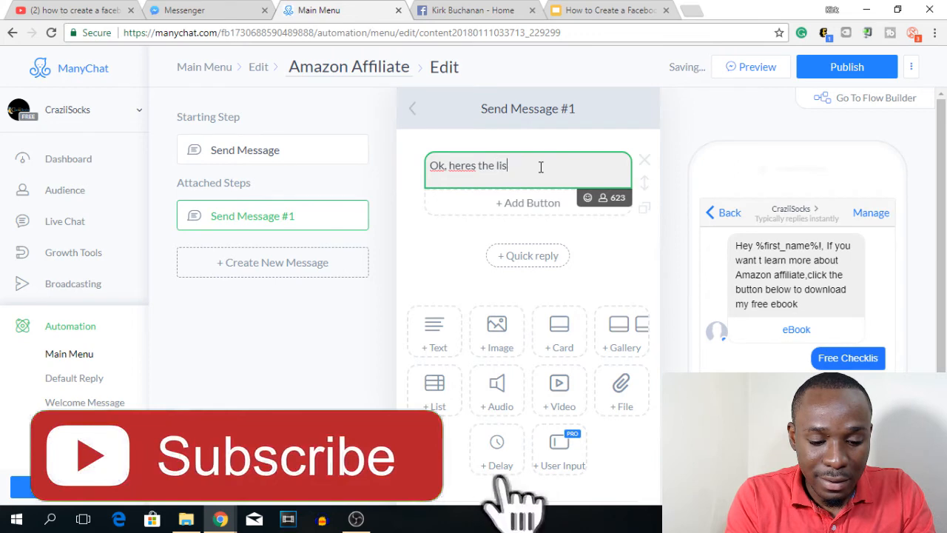
text(the )
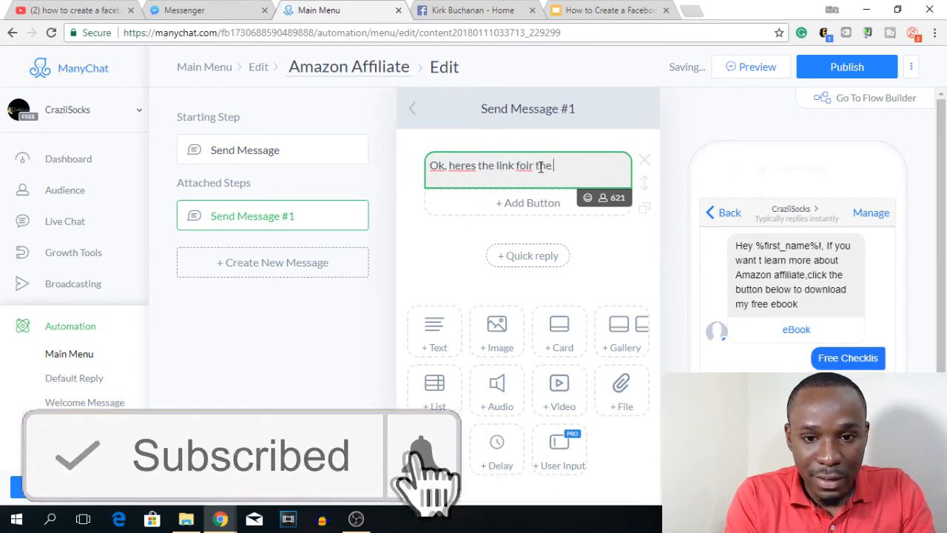
text(checklist)
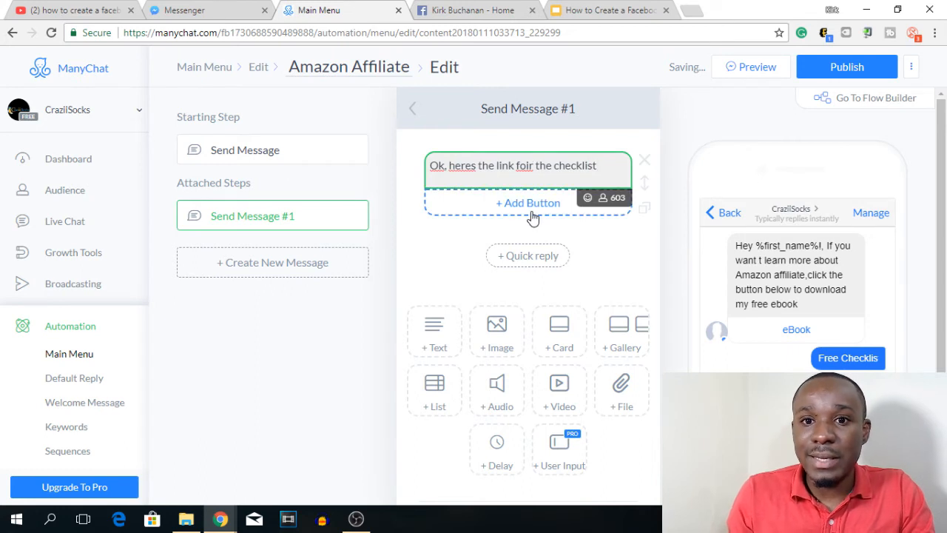
Add a file block below the checklist text and upload TEST_DOCUMENT.pdf from the Downloads folder
click(619, 388)
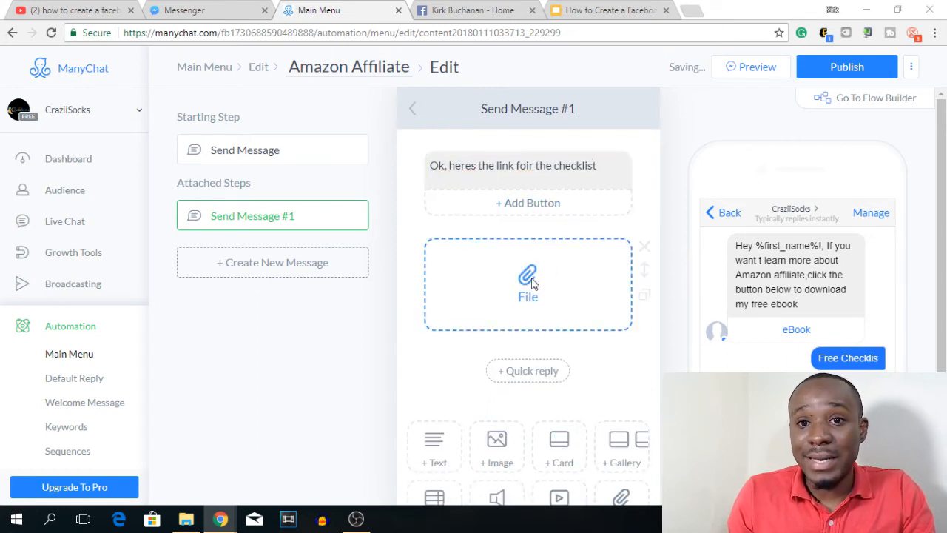
click(531, 281)
scroll(502, 236, down, 3)
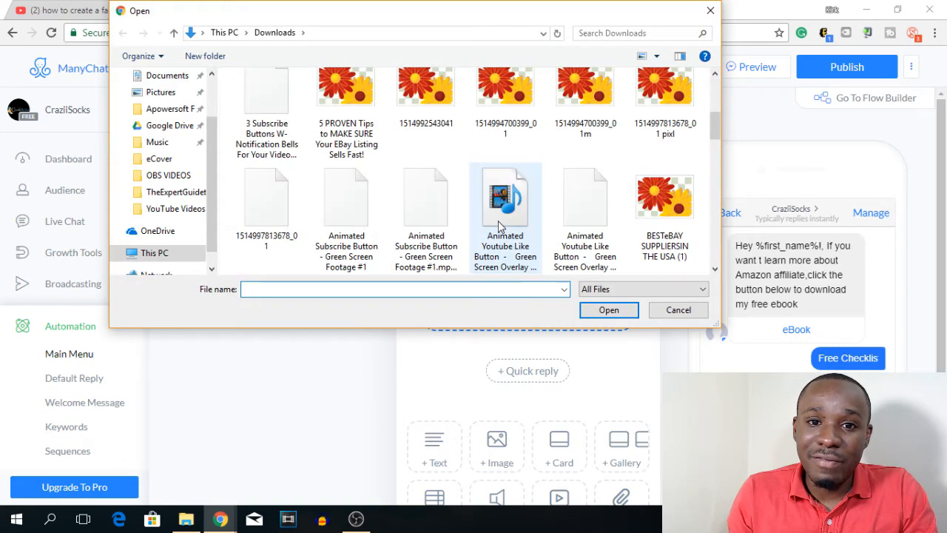
scroll(498, 225, down, 10)
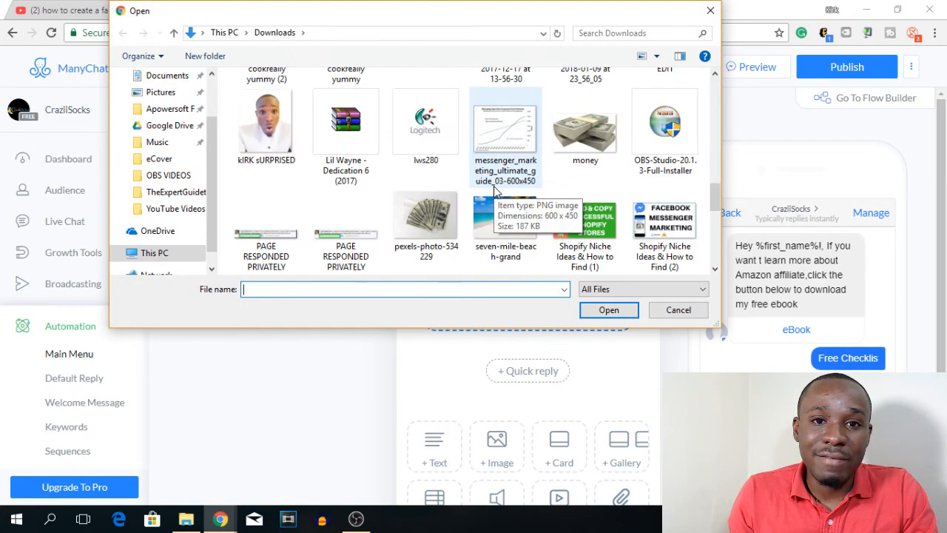
scroll(495, 190, down, 5)
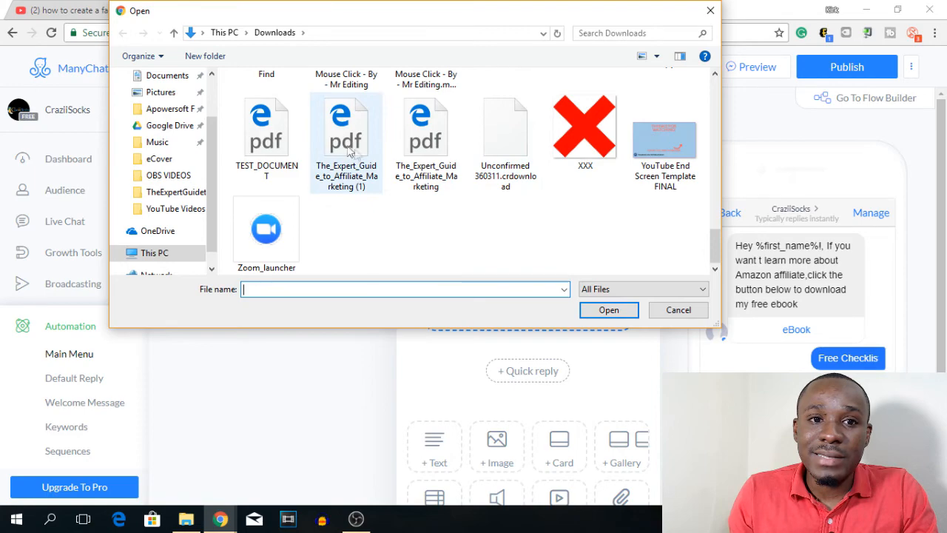
scroll(355, 214, up, 1)
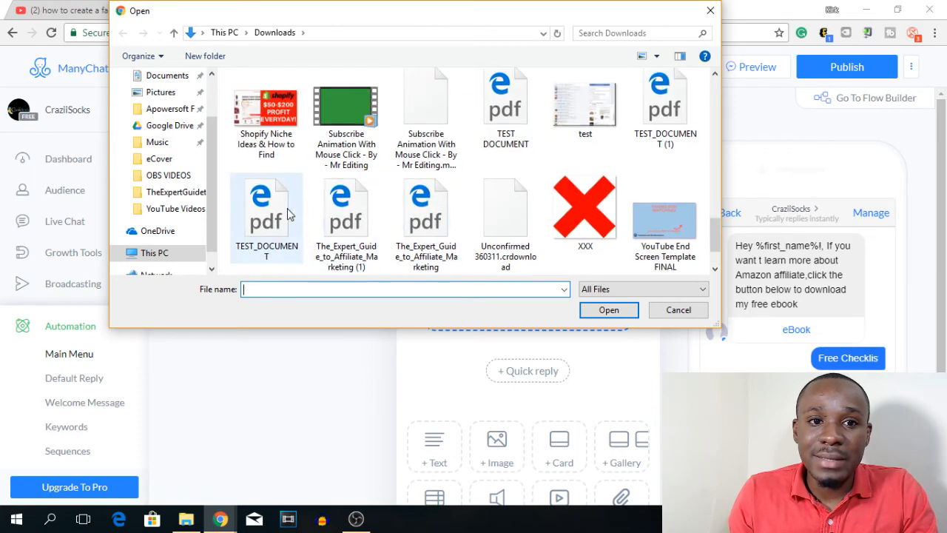
double_click(288, 214)
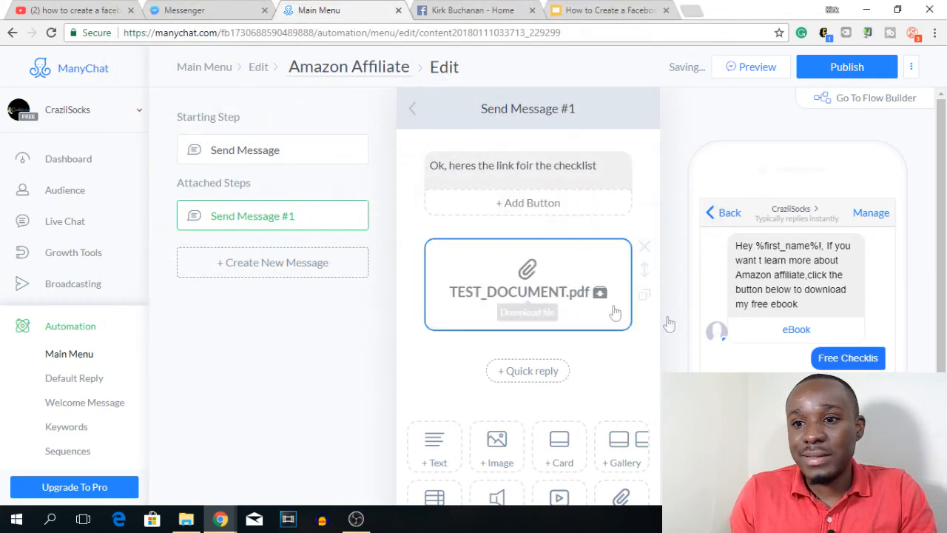
scroll(665, 325, down, 2)
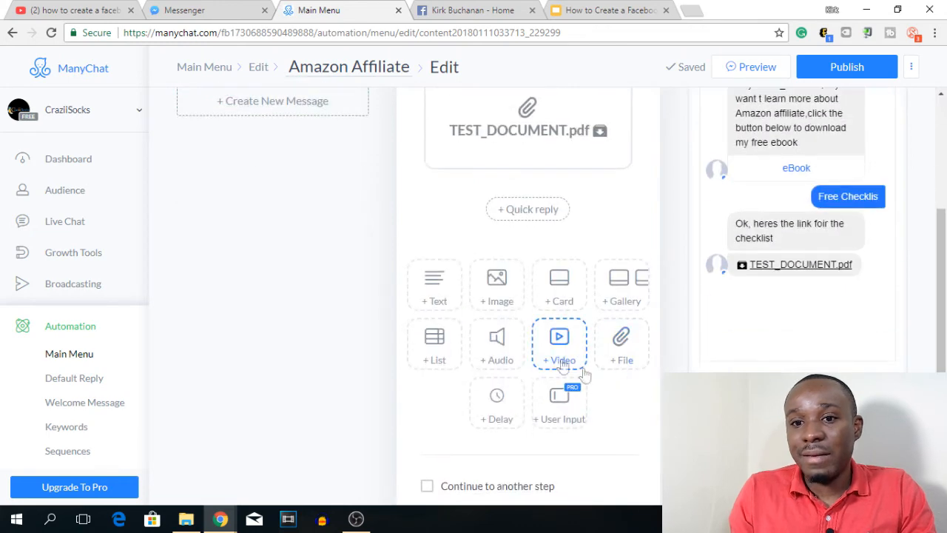
scroll(536, 222, up, 2)
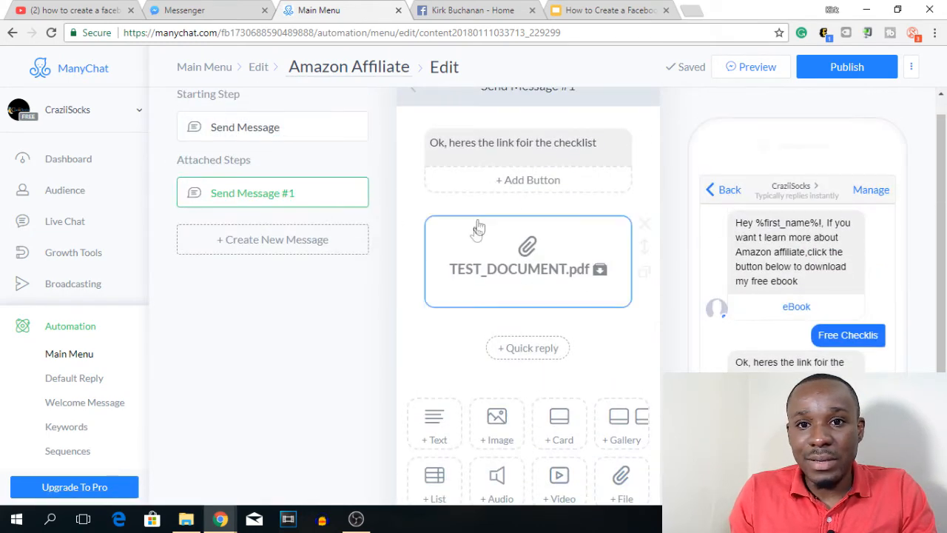
scroll(481, 233, up, 1)
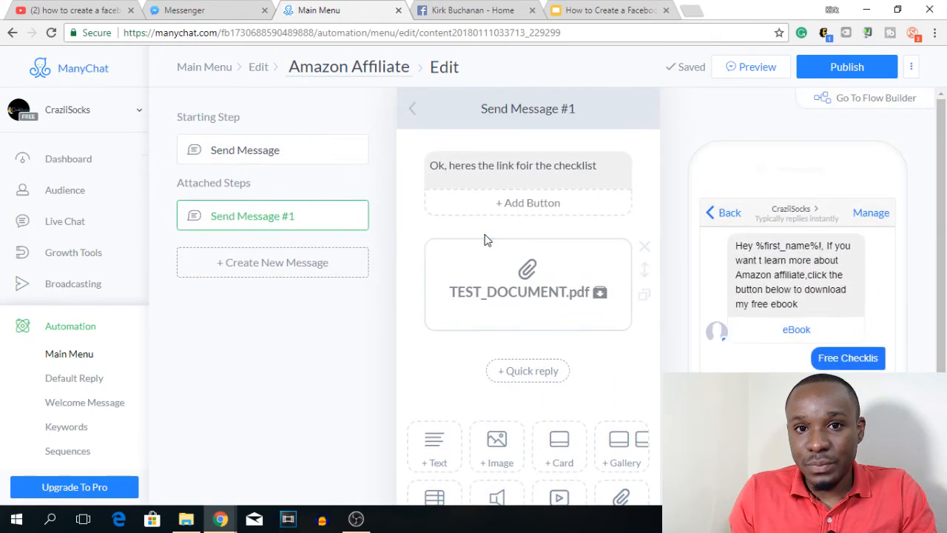
Return to the starting message, make the "Course" quick reply send a new message and open that message for editing
click(413, 111)
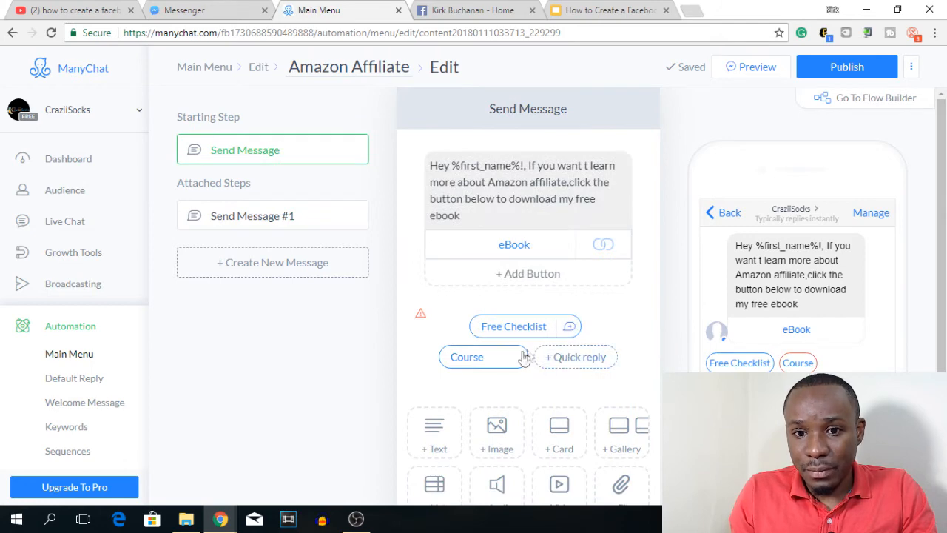
click(501, 356)
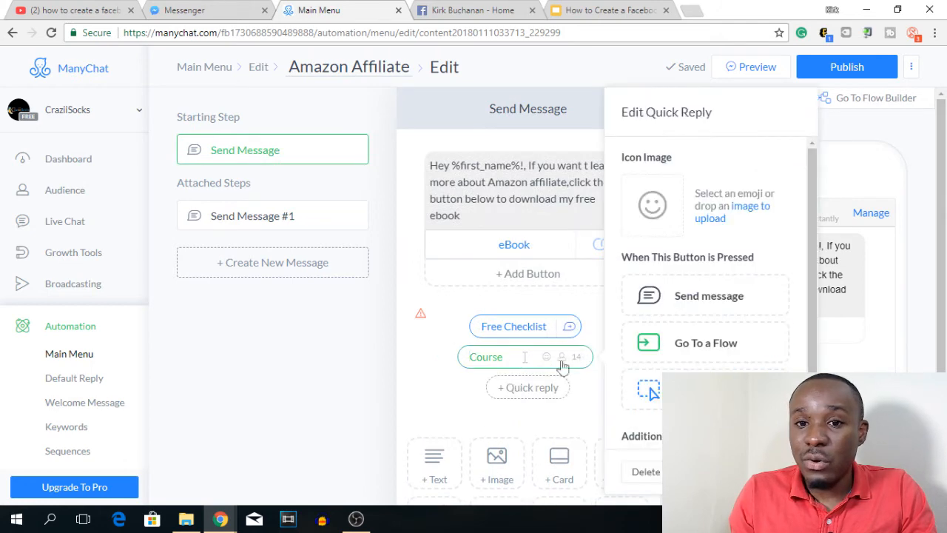
scroll(688, 333, down, 1)
click(694, 255)
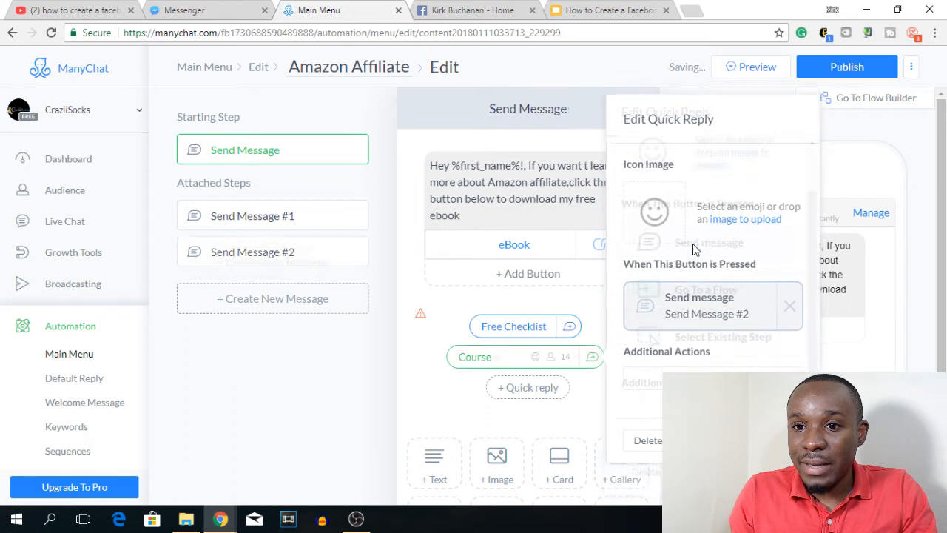
click(715, 347)
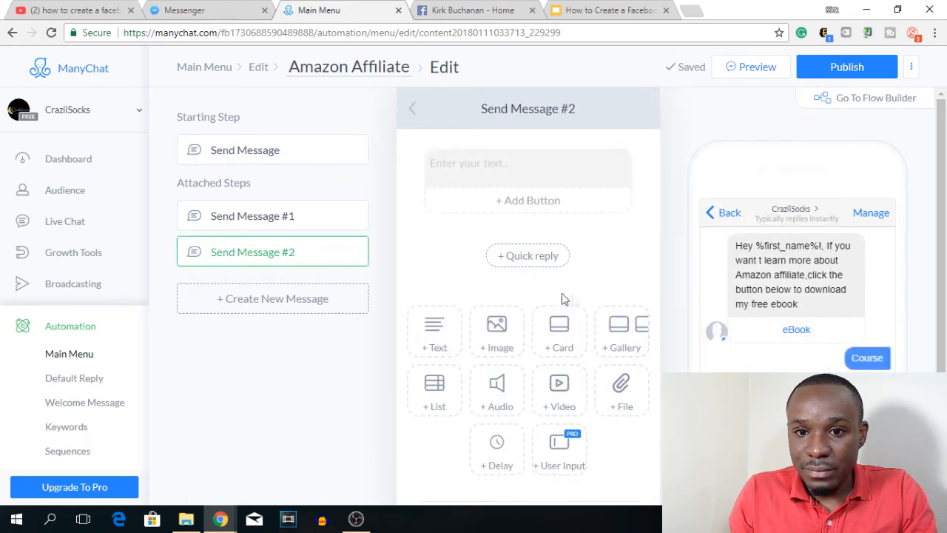
Write the text of the Course reply as "heres the lick to take my course"
click(528, 165)
text(heres the lick)
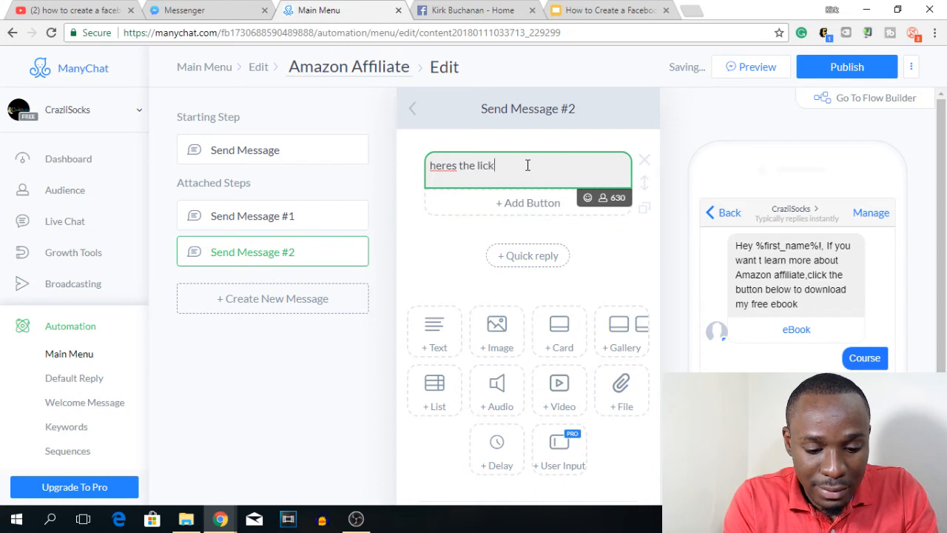
text( to take my )
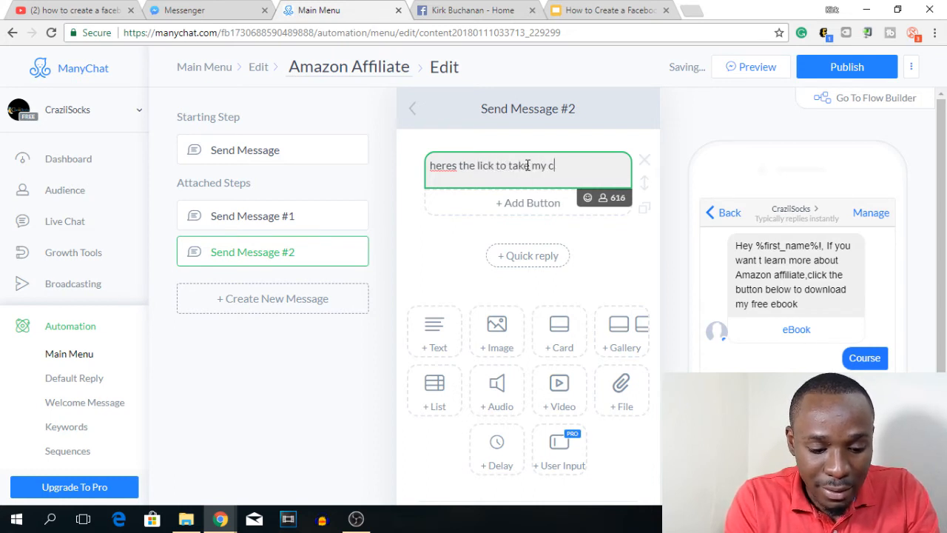
text(course)
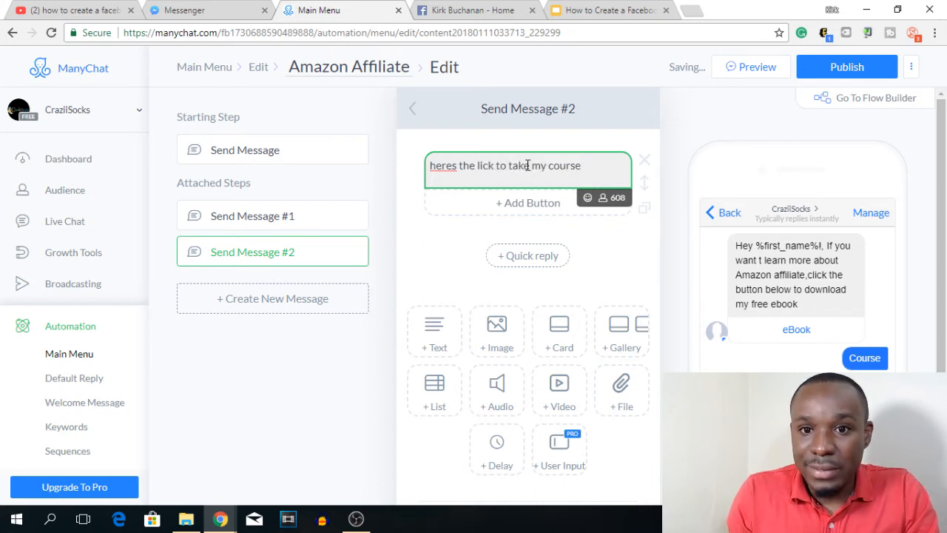
click(518, 213)
click(728, 244)
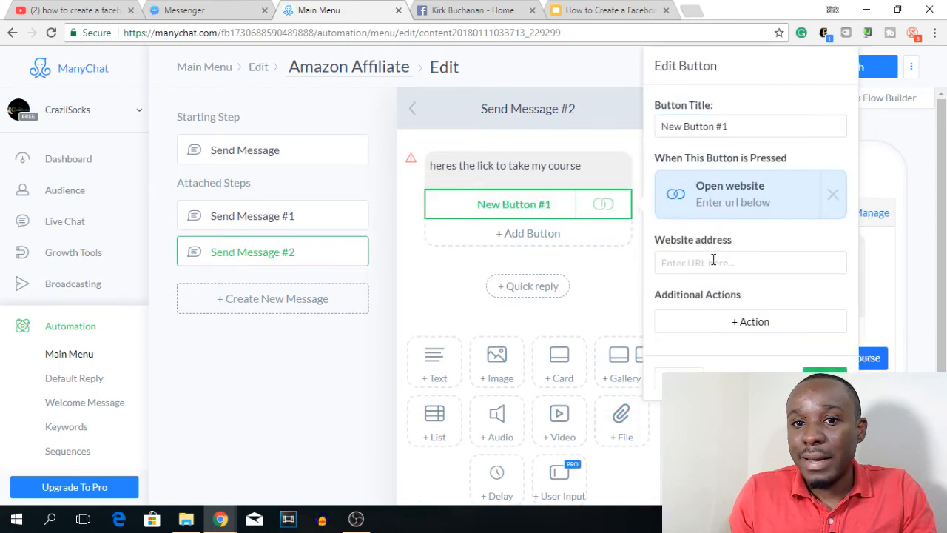
click(718, 264)
text(https://www.facebook.com/)
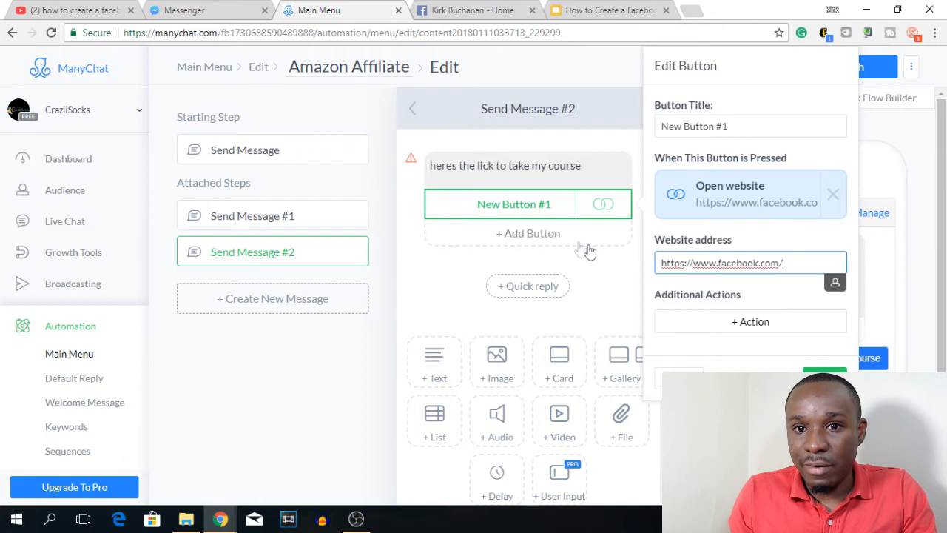
Title the new button "Course Website" and close its settings
click(731, 125)
key(ctrl+a)
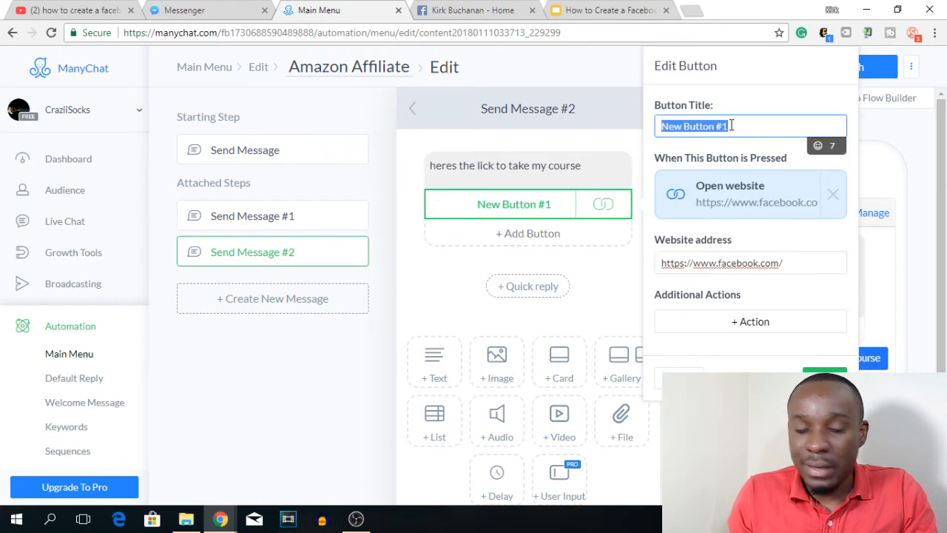
text(Course)
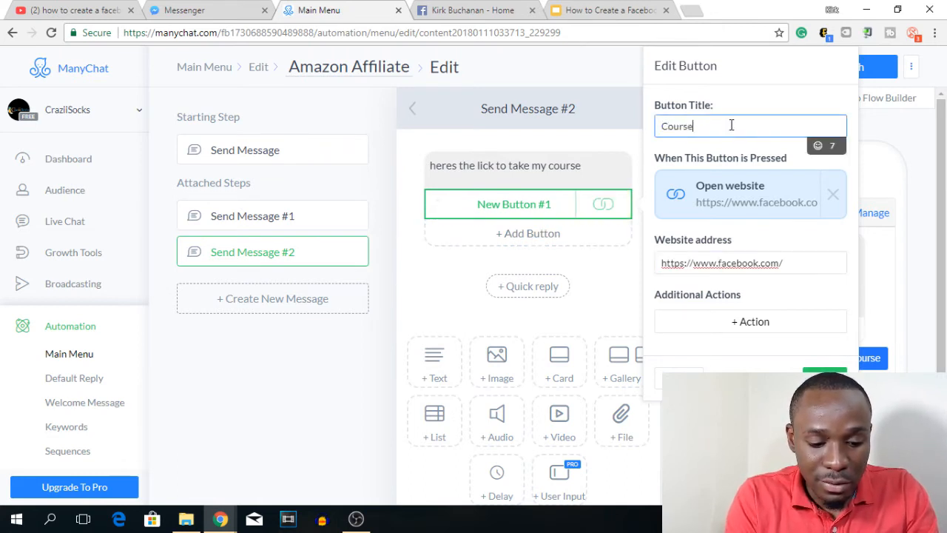
text( Website)
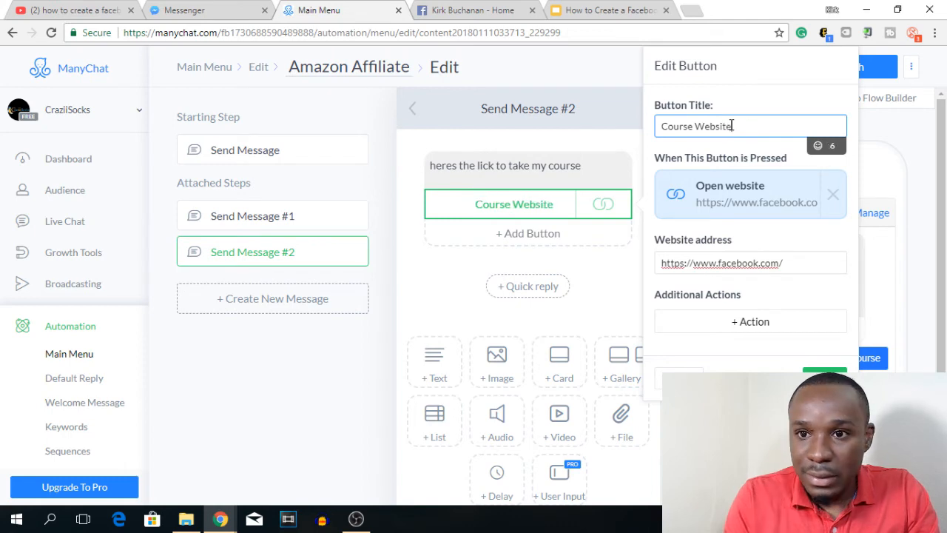
click(875, 307)
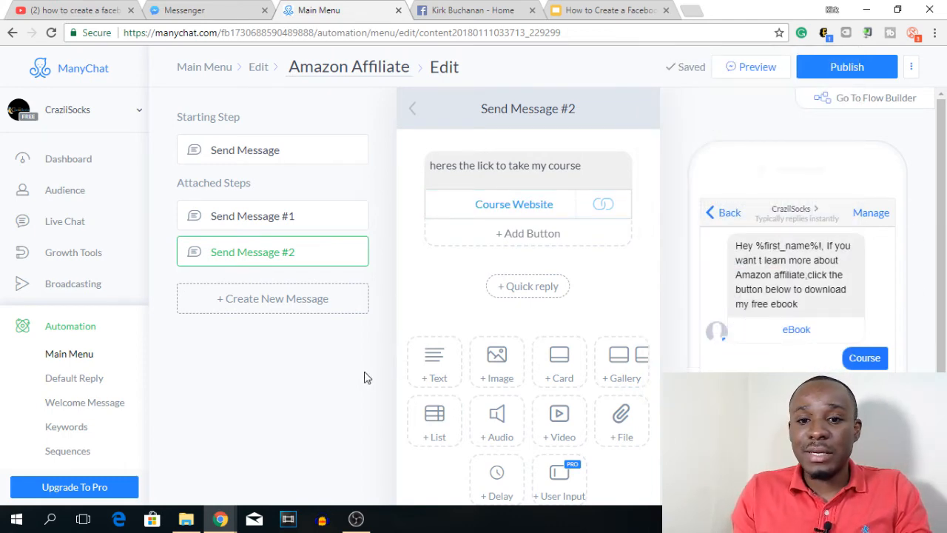
Return to the main menu editor, finish editing the Amazon Affiliate item and bring the phone preview back to the top-level menu
click(412, 110)
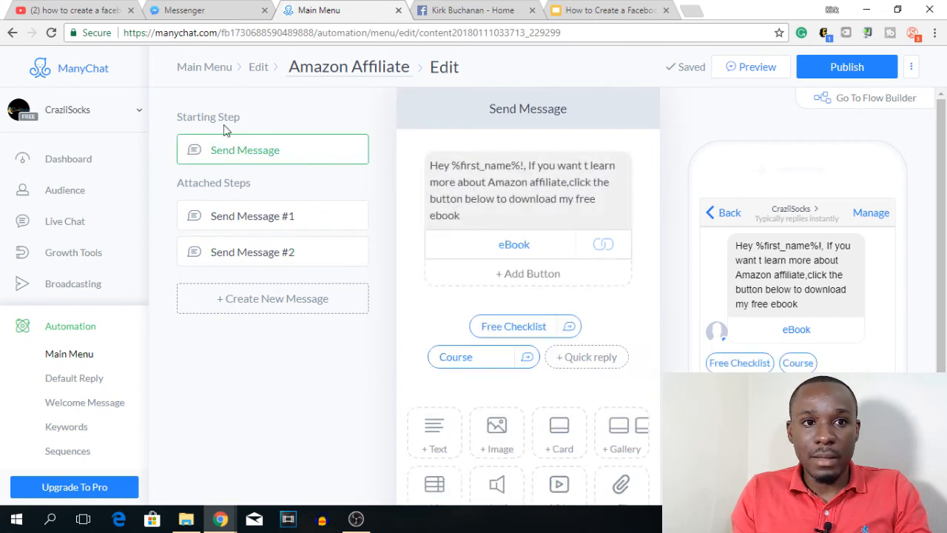
click(259, 67)
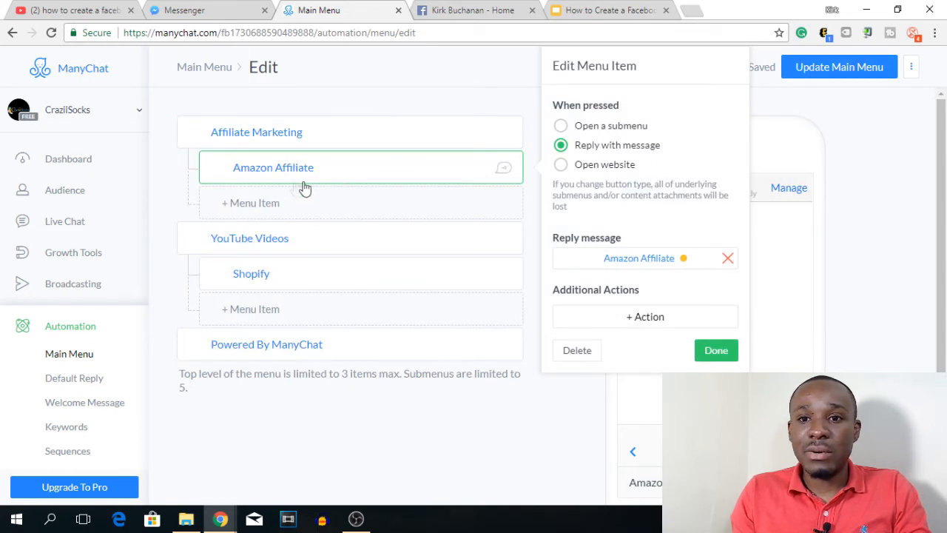
click(711, 353)
scroll(659, 267, down, 2)
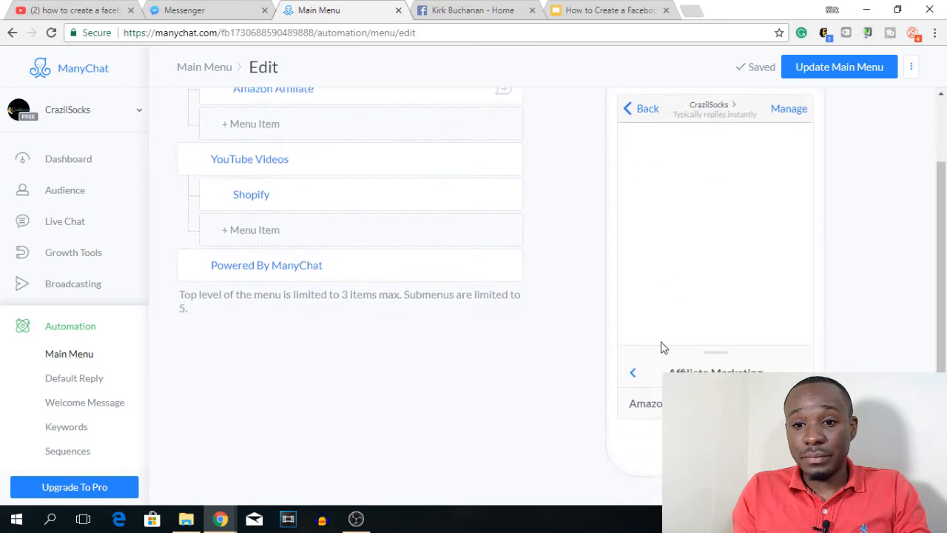
click(633, 376)
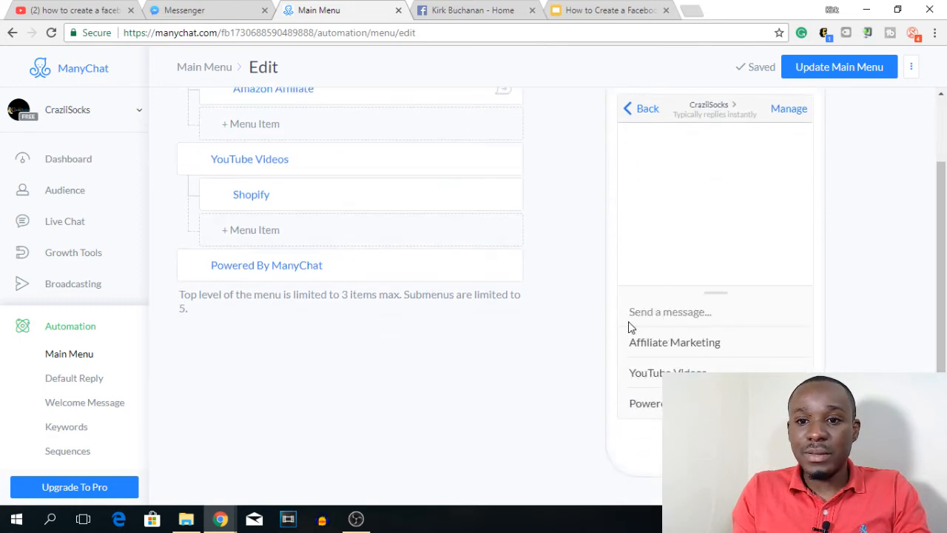
Check the Send Message button on the Facebook page, and return to the ManyChat main menu editor
click(481, 6)
mouse_move(613, 344)
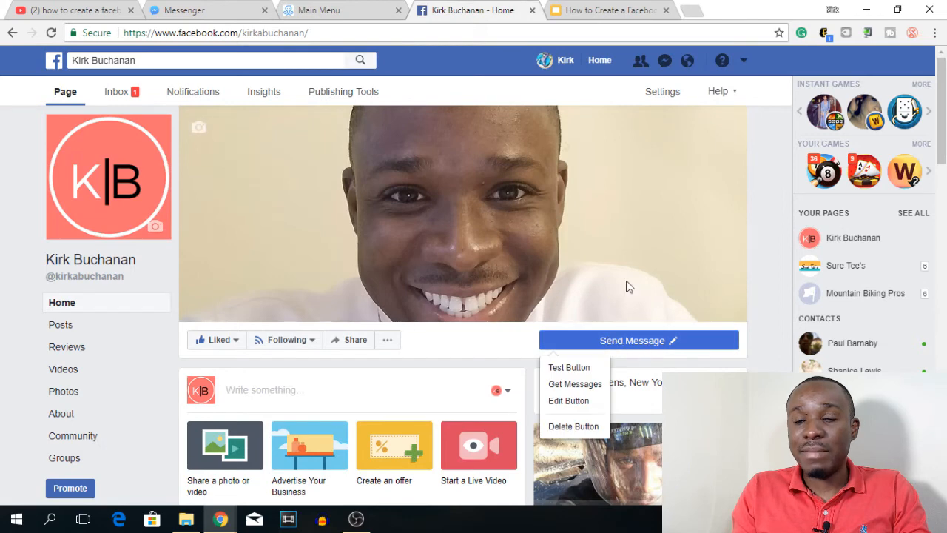
click(373, 10)
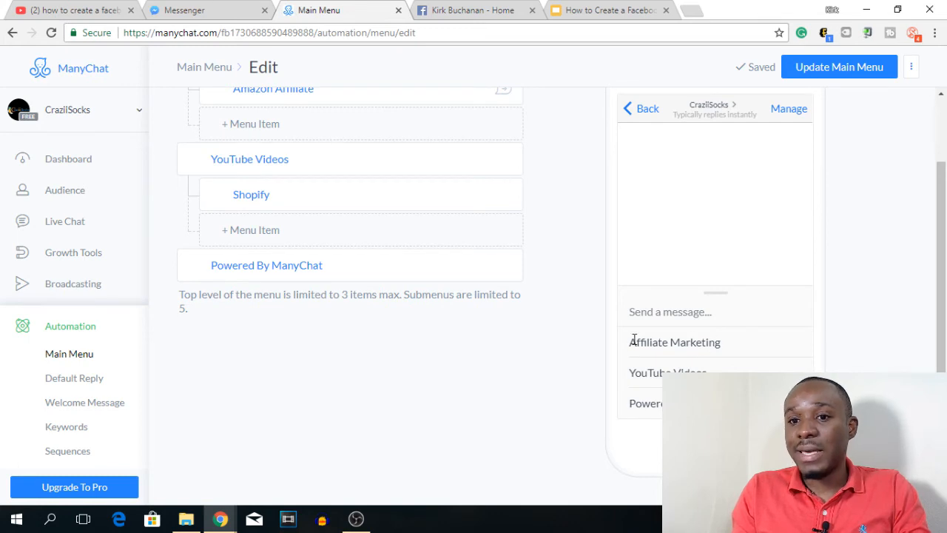
Review the settings of the Amazon Affiliate menu item, close them and bring the phone preview back to the top-level menu
scroll(300, 111, up, 2)
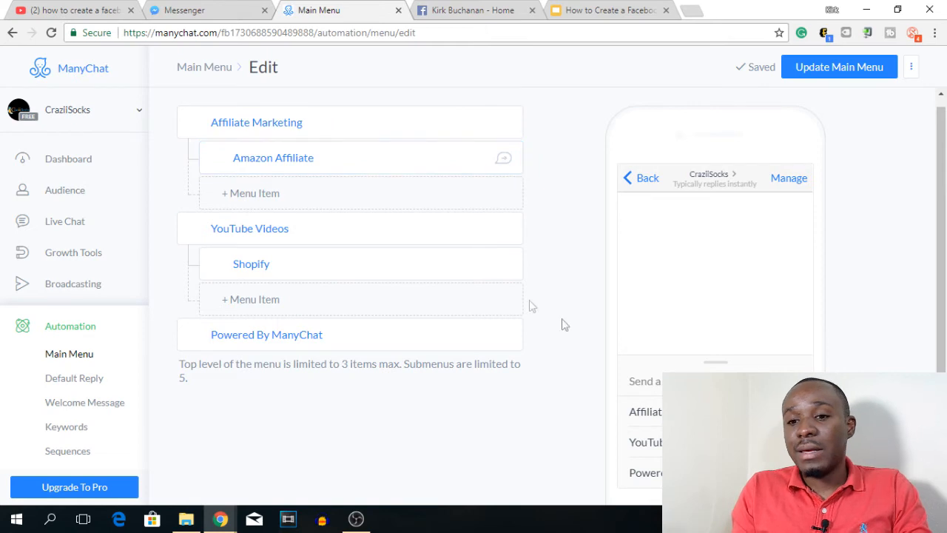
click(429, 167)
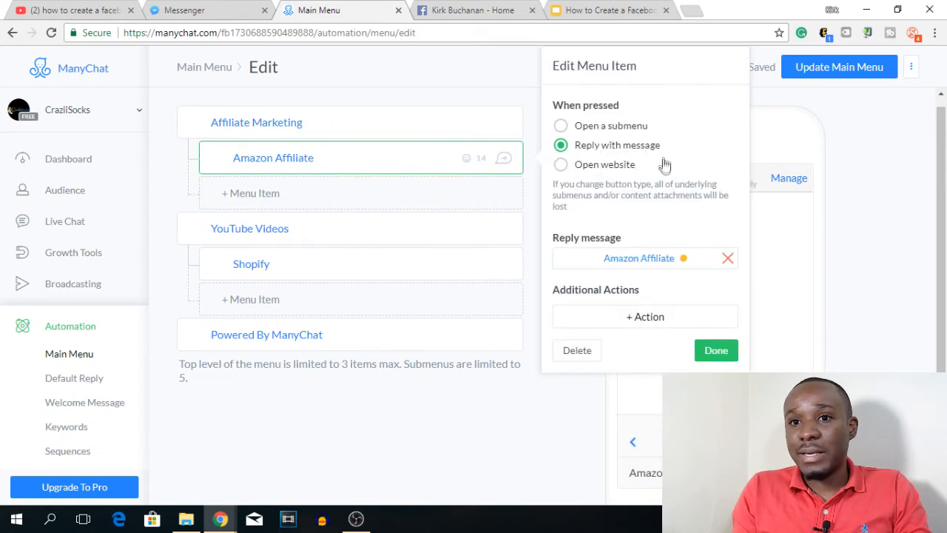
click(714, 352)
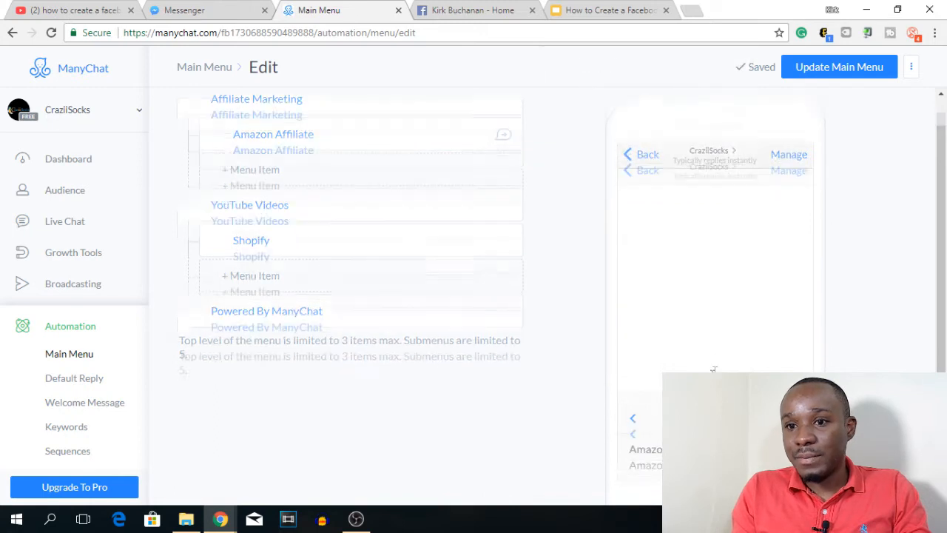
scroll(714, 369, down, 2)
click(635, 376)
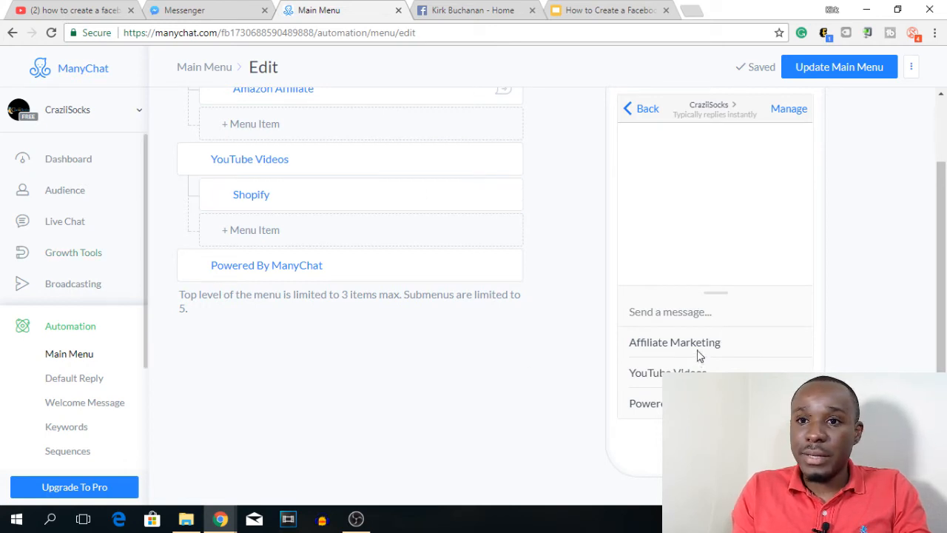
scroll(592, 180, up, 2)
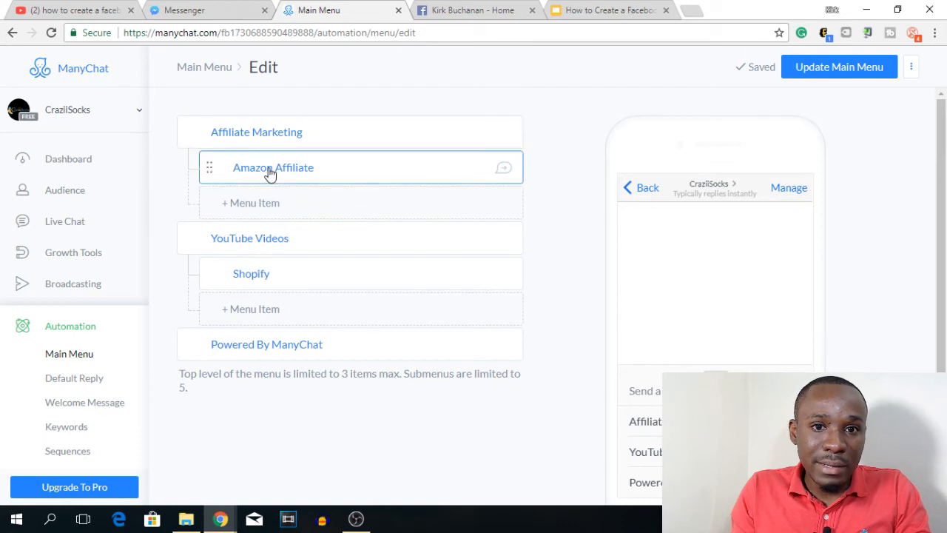
Open the Amazon Affiliate reply message from its menu item and send a preview of it to Messenger
click(282, 171)
click(627, 258)
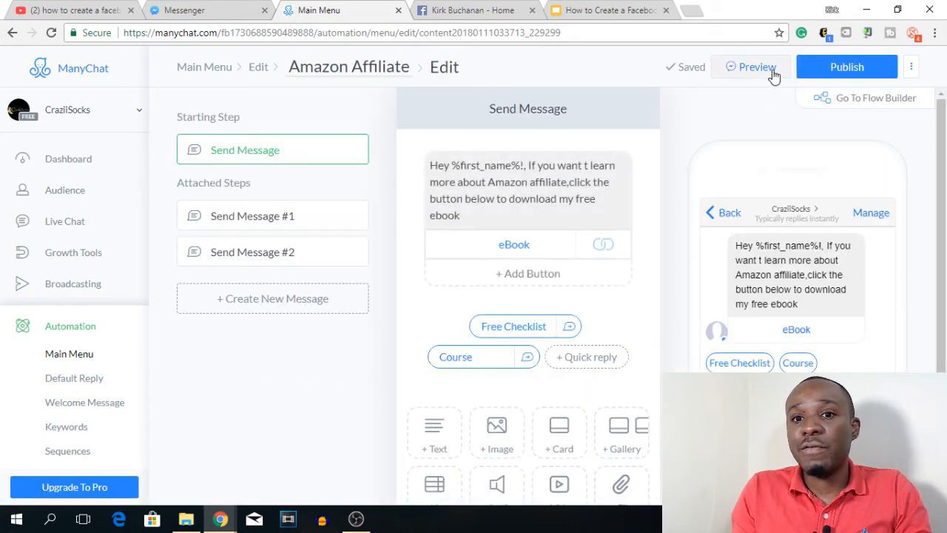
click(731, 76)
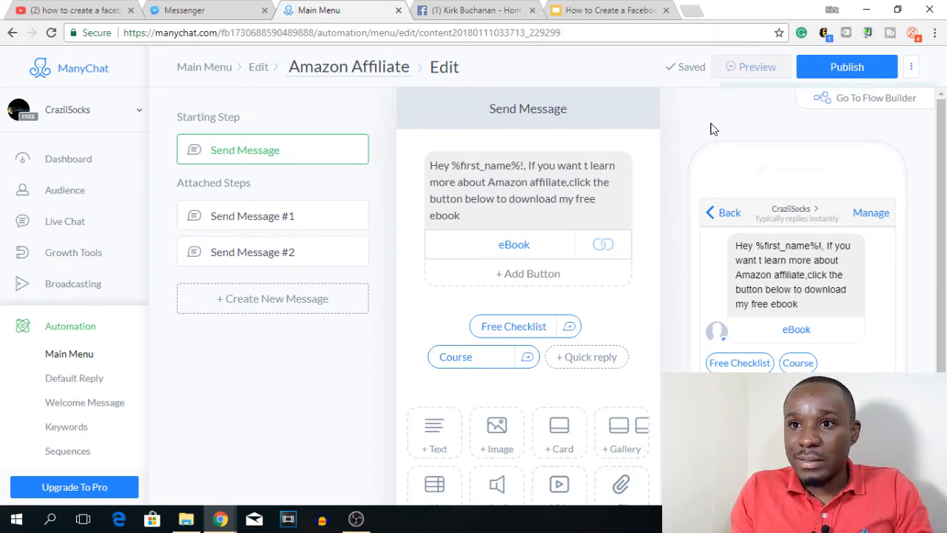
Switch to the CraziiSocks conversation in Messenger and test the Course quick reply together with its Course Website button
click(220, 9)
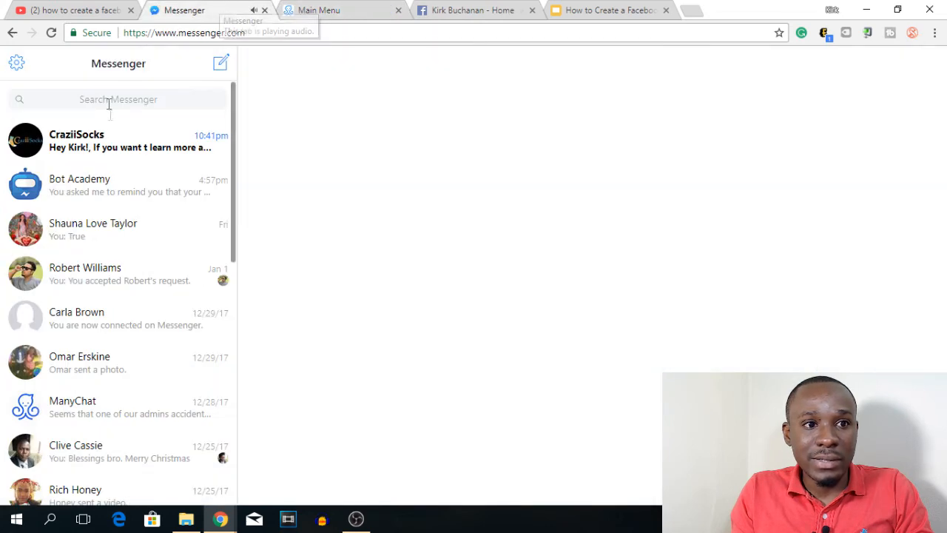
click(110, 148)
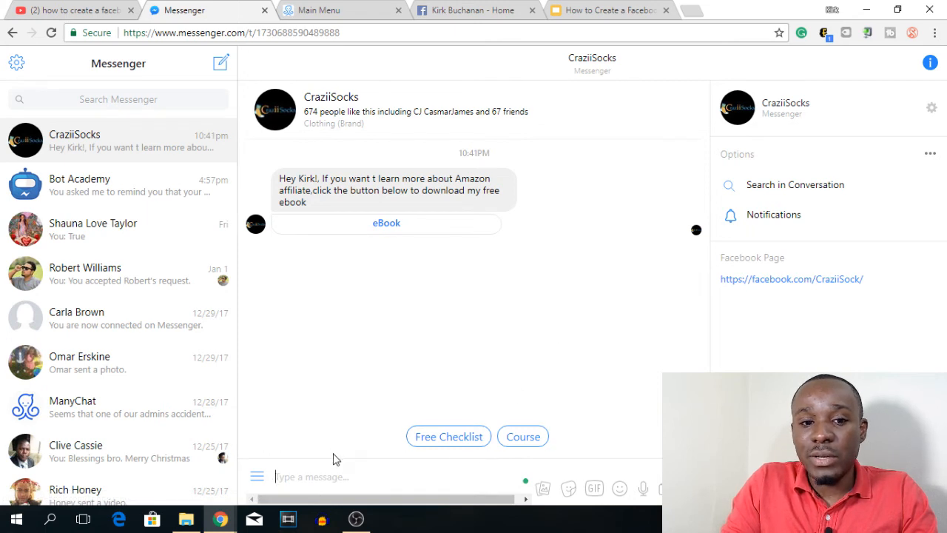
click(527, 442)
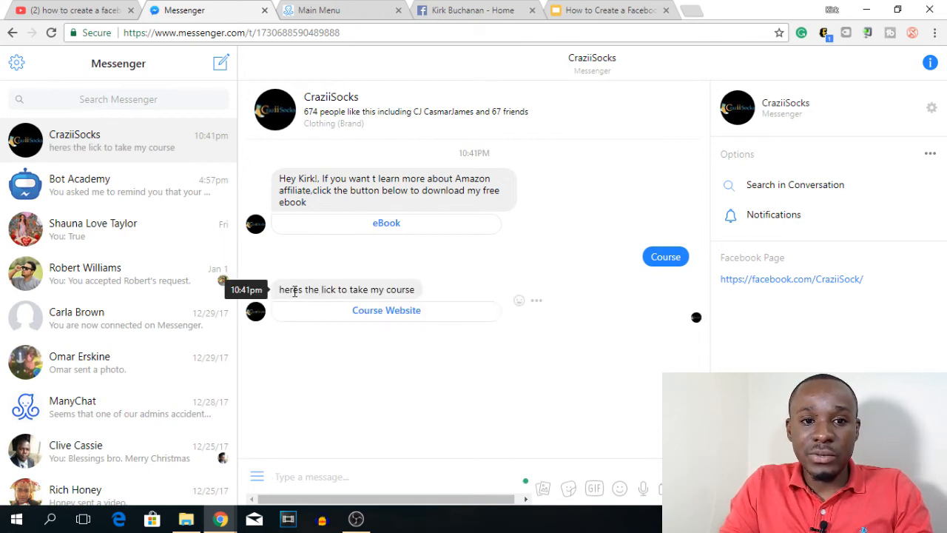
click(405, 313)
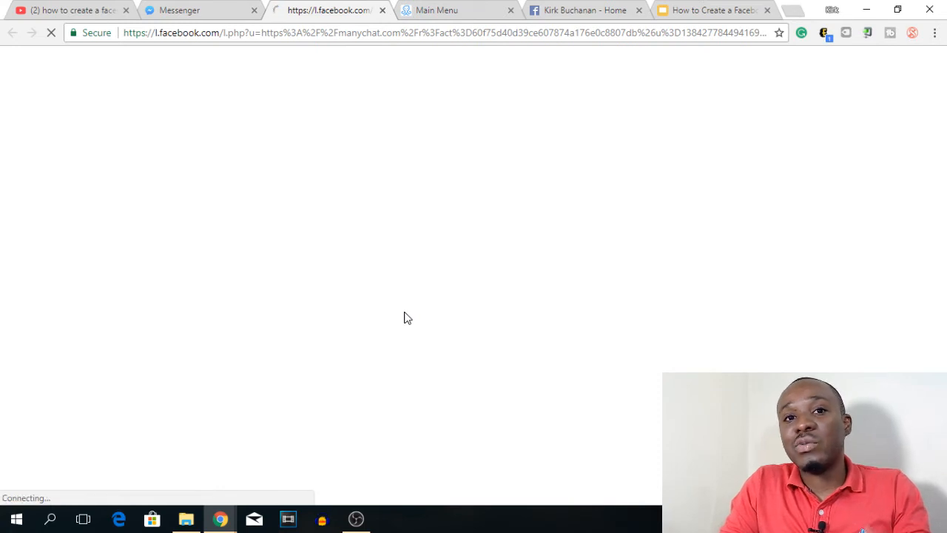
Return to the main menu editor in ManyChat and review the Amazon Affiliate item's settings, closing them when done
click(220, 11)
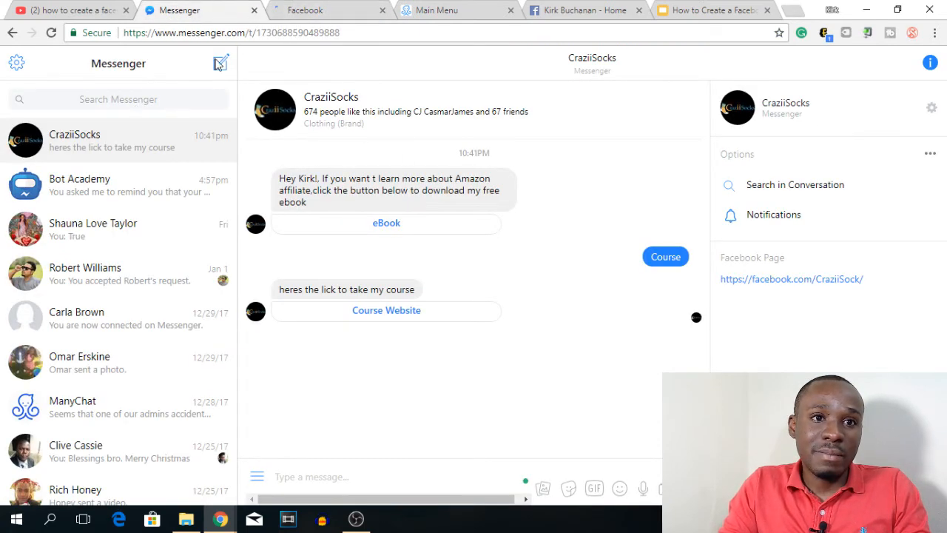
click(331, 9)
click(448, 9)
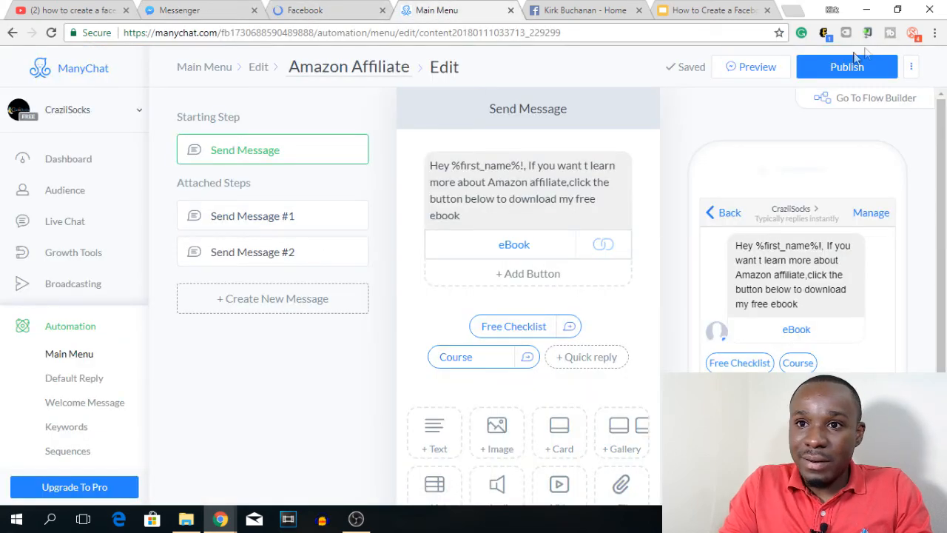
click(206, 69)
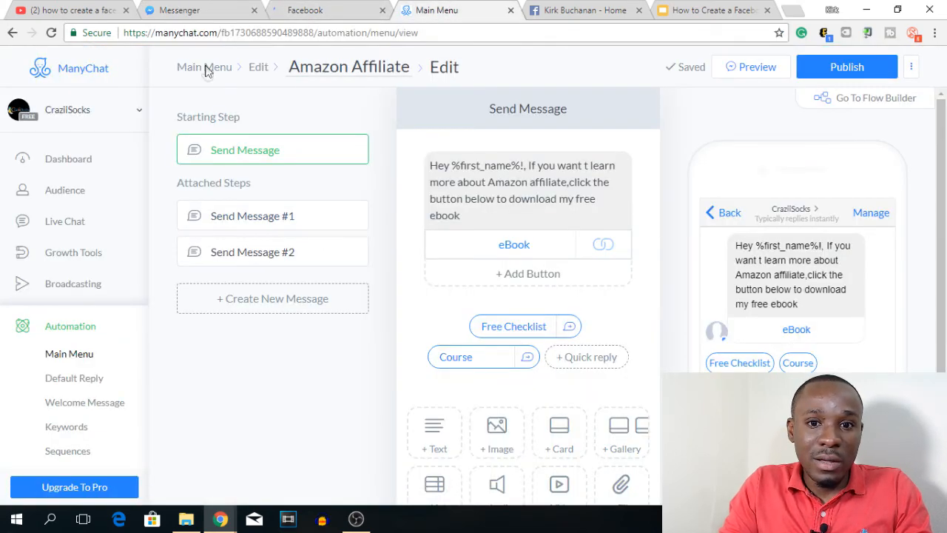
click(267, 164)
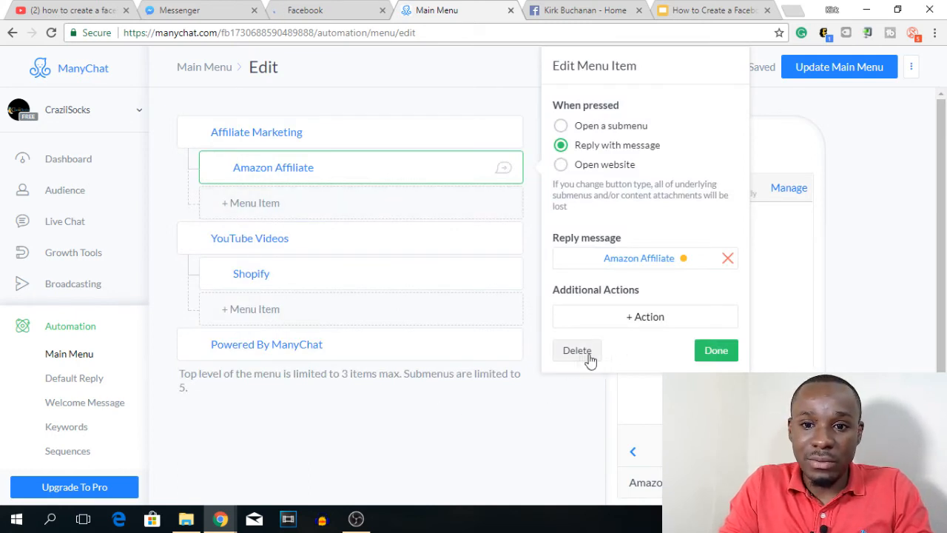
click(714, 352)
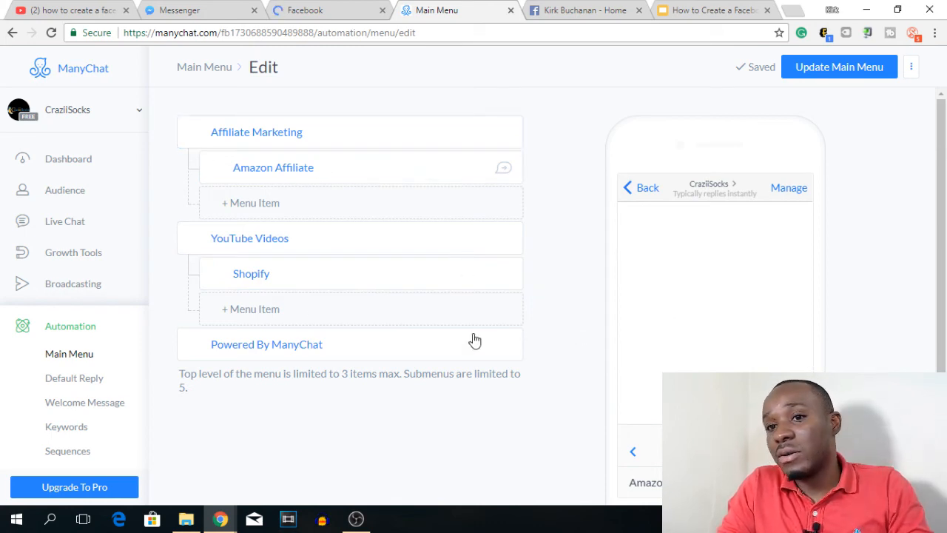
View the Default Reply automation and open the Welcome Message for editing
click(77, 381)
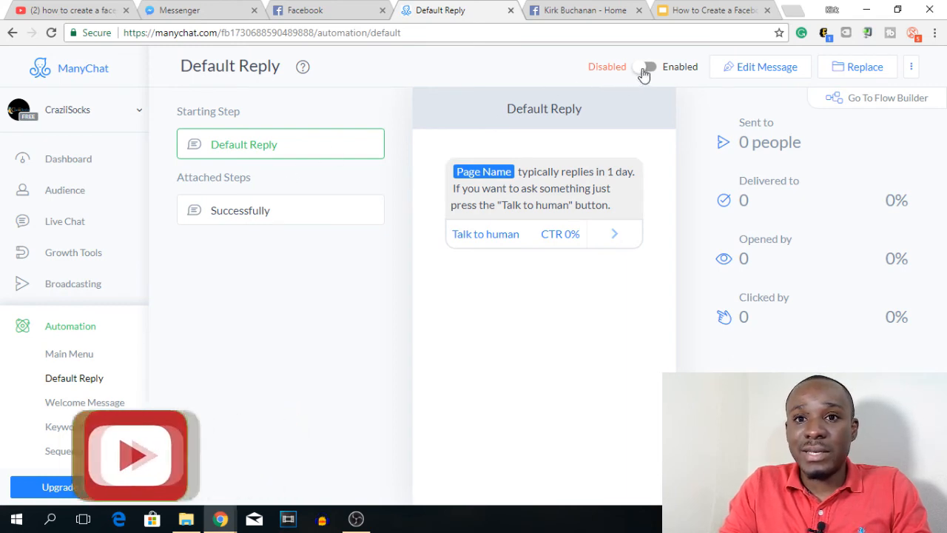
scroll(87, 379, down, 1)
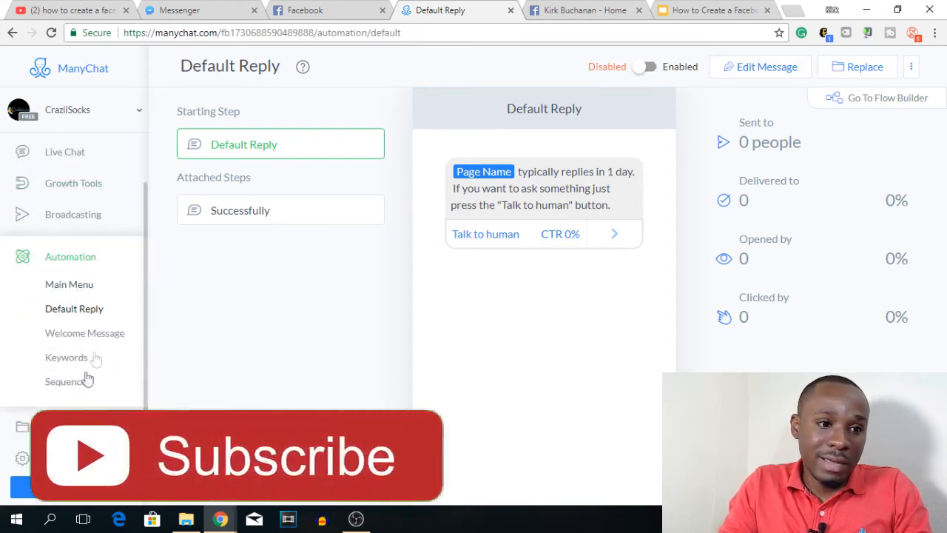
click(81, 333)
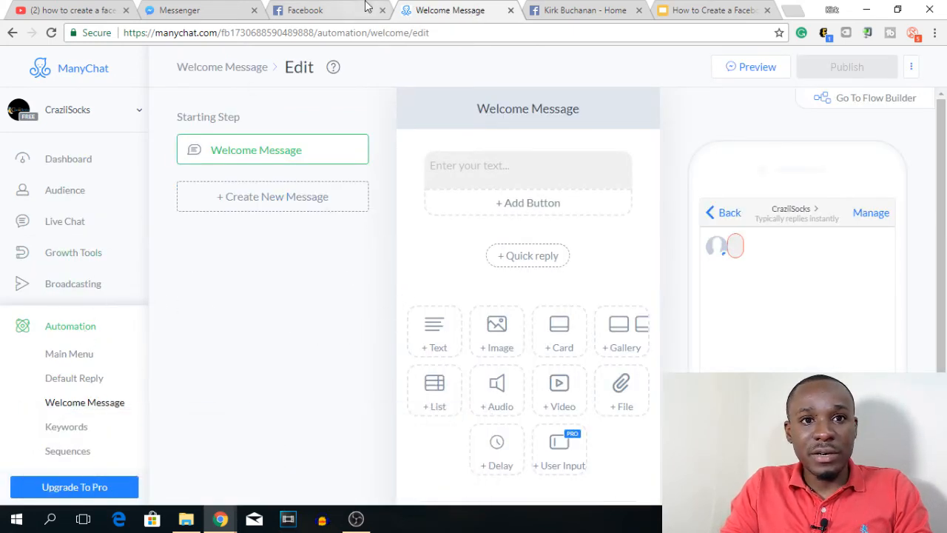
Check the Facebook page opened by the course button, and examine the Welcome Message editor's text block and help information
click(318, 9)
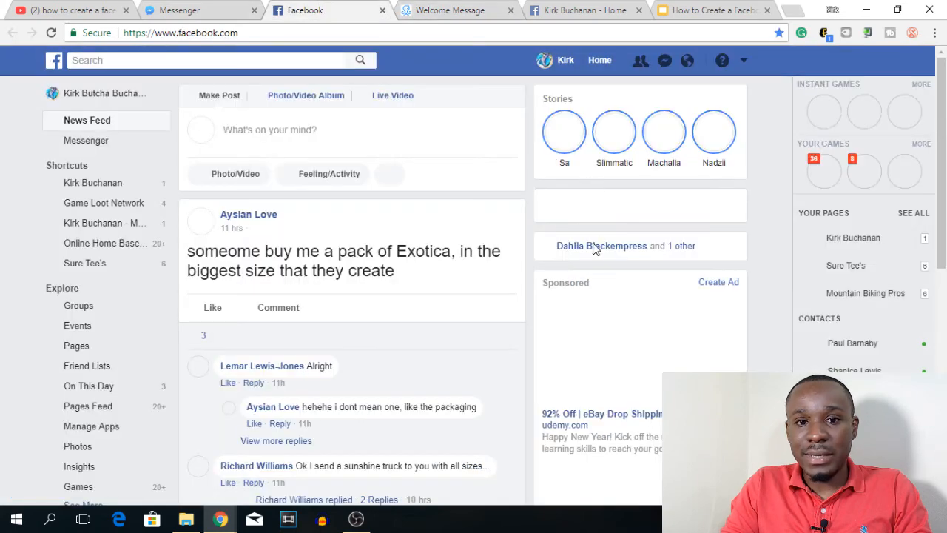
click(474, 9)
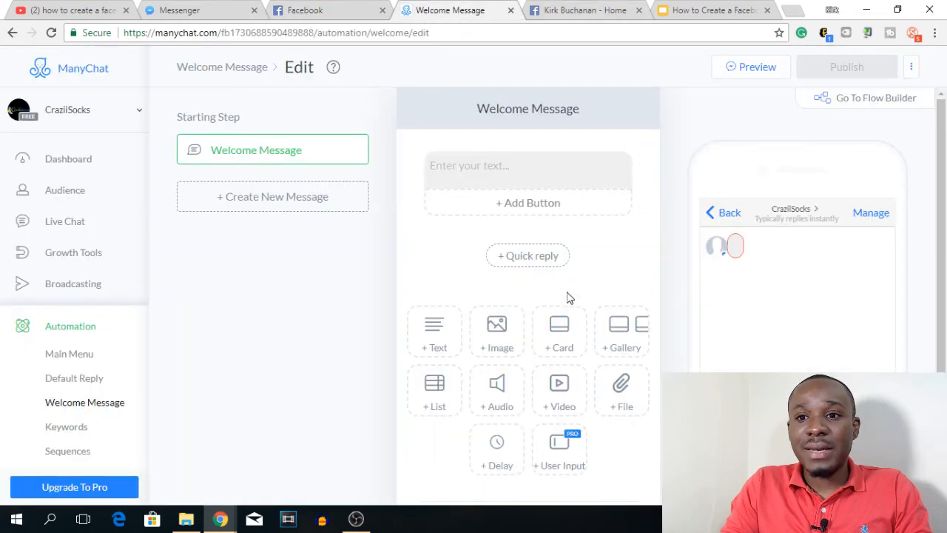
click(503, 173)
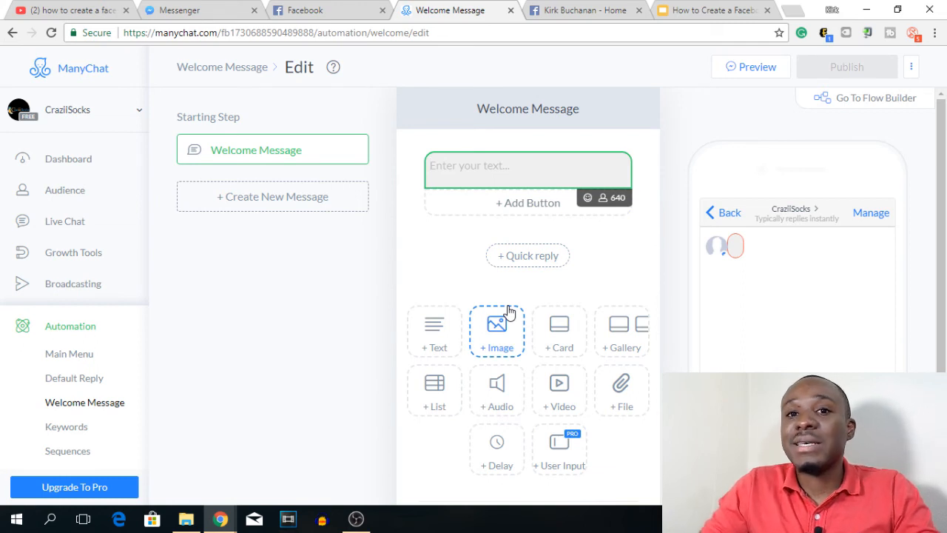
click(332, 68)
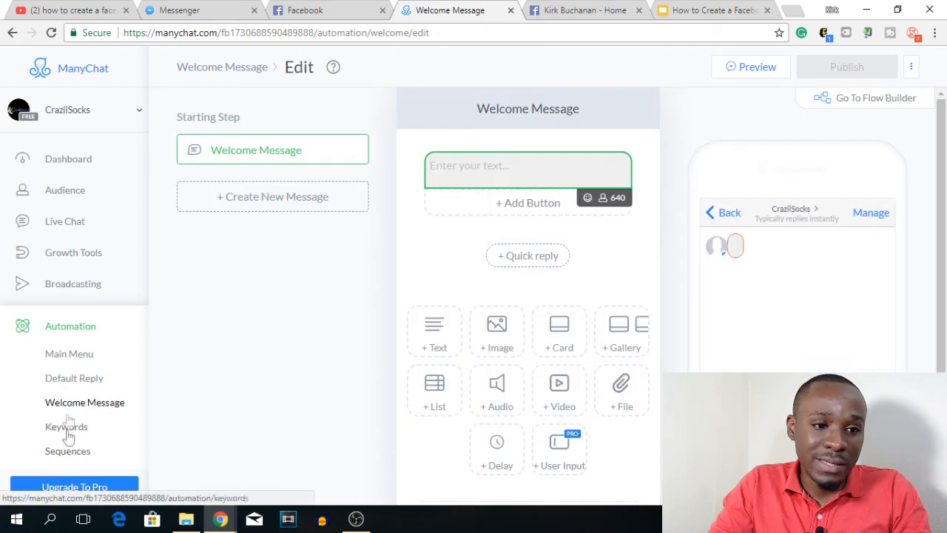
mouse_move(335, 69)
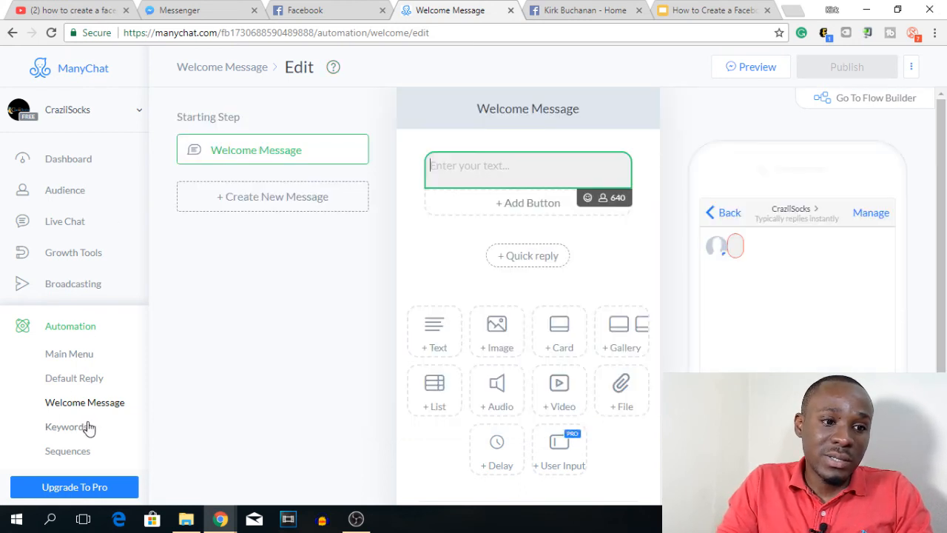
View the Keywords rules and open the Example Sequence from the Sequences list
click(80, 432)
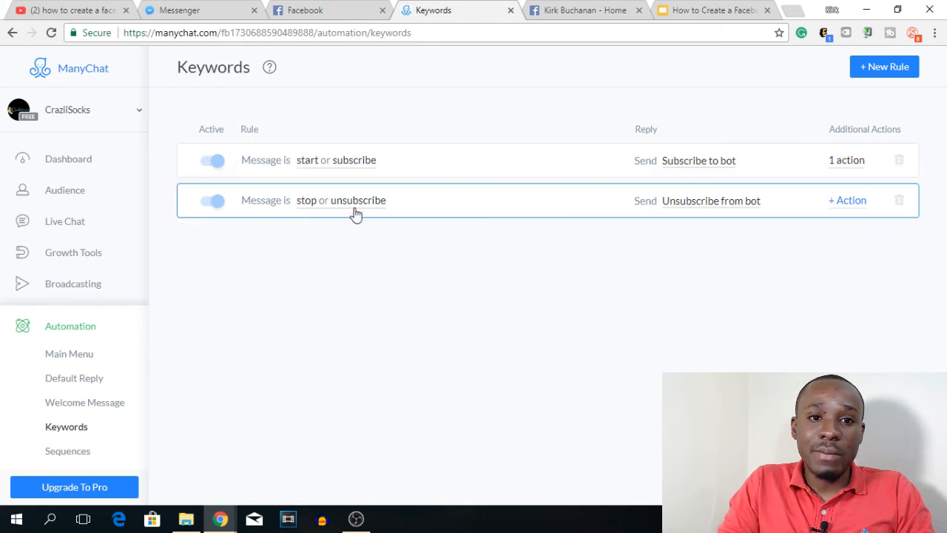
click(75, 453)
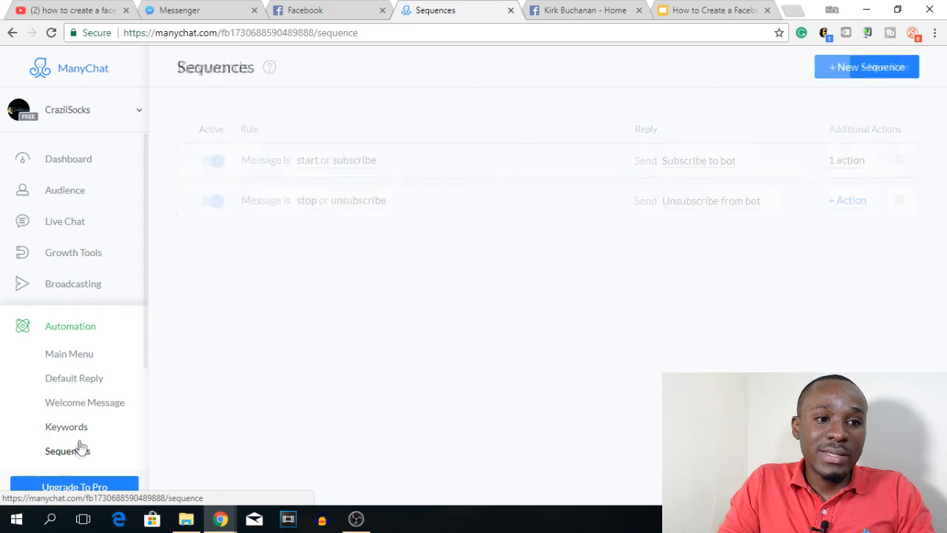
click(268, 170)
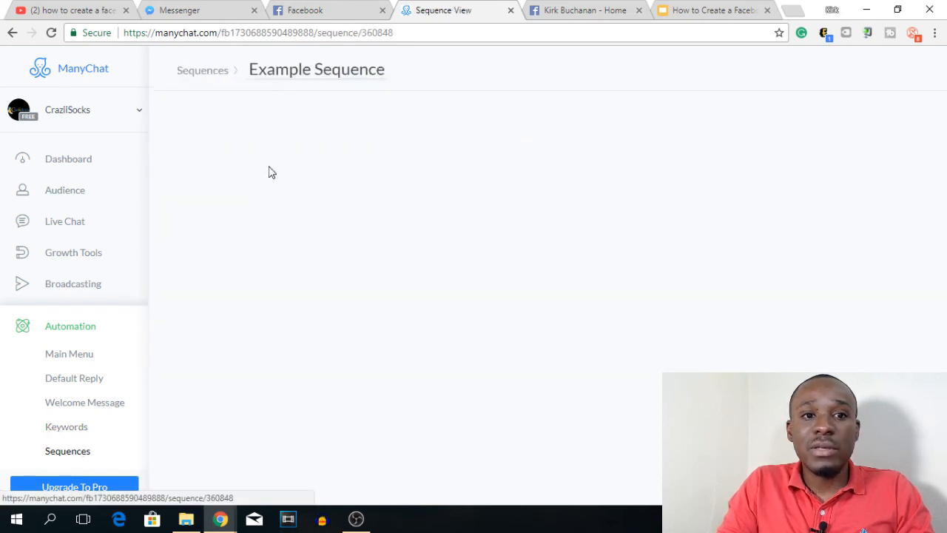